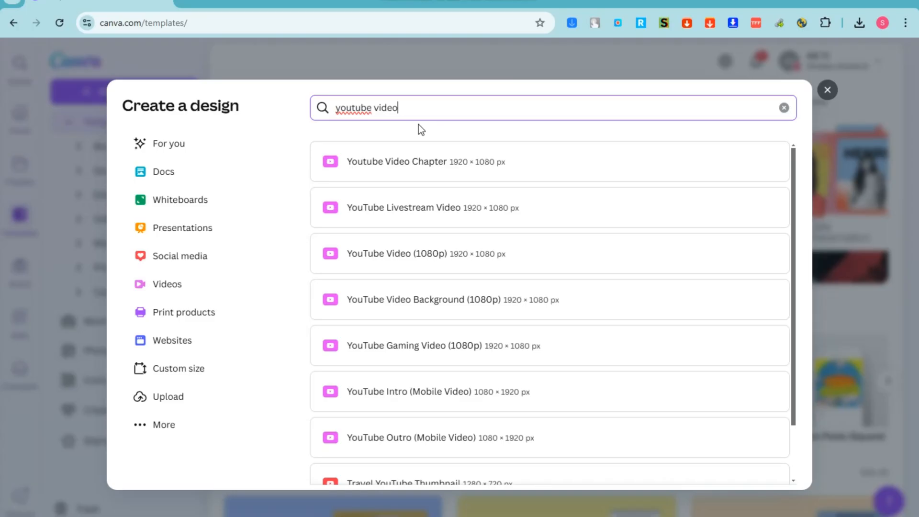
Start a blank YouTube Video (1080p) design at 1920 × 1080 px
left_click(423, 253)
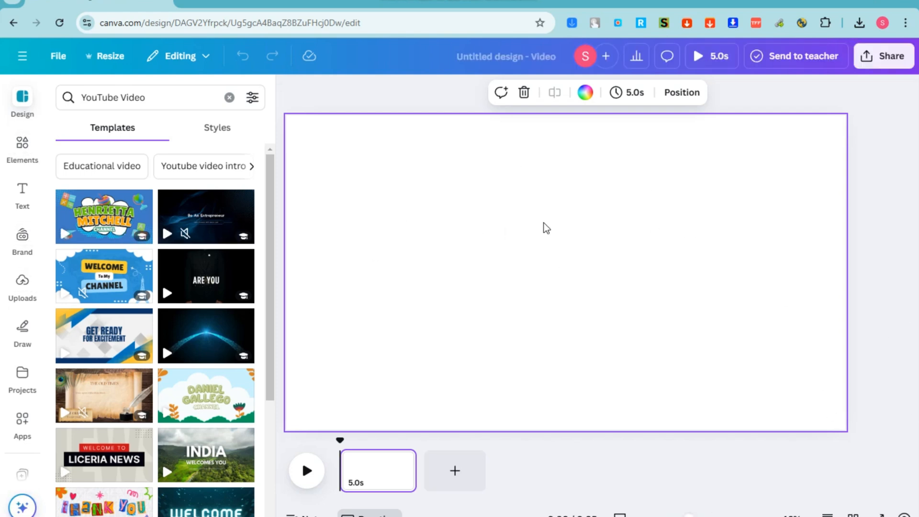
Search Elements videos for 'background' and add the teal 19.0s light-burst video to the page
left_click(15, 150)
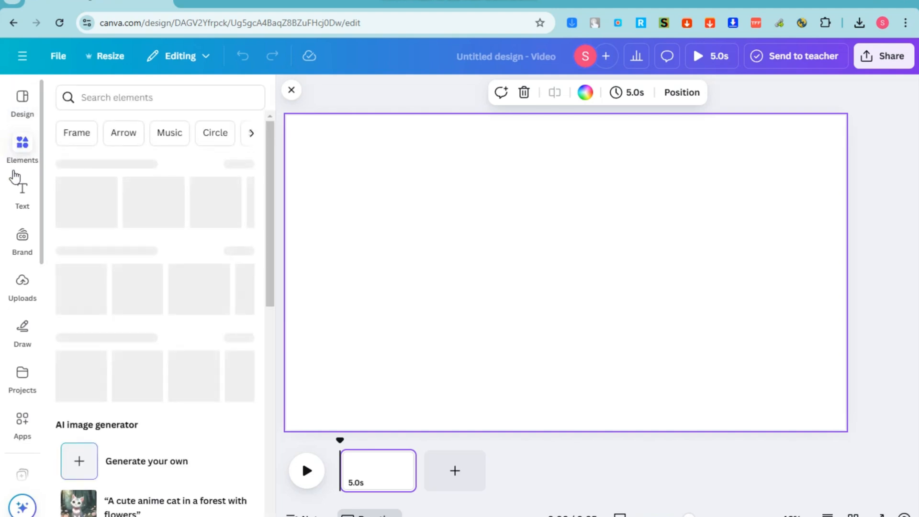
left_click(104, 94)
type("bac")
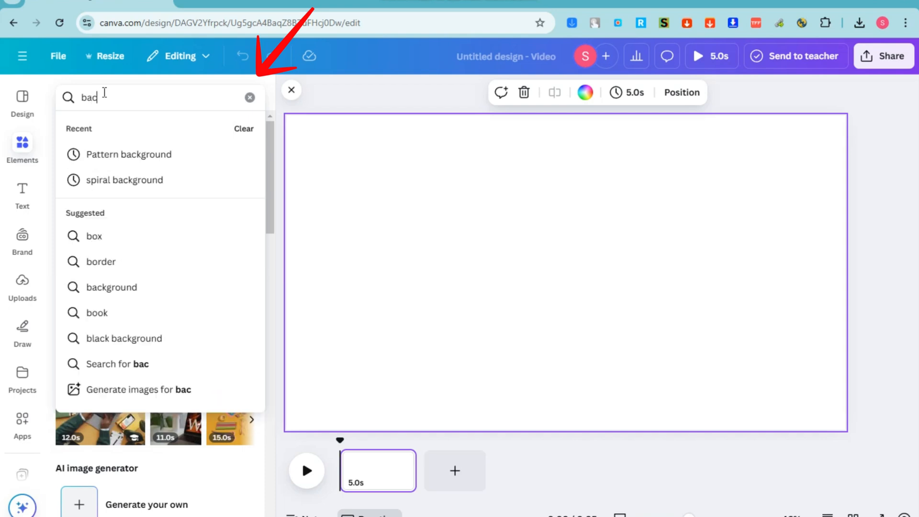
type("kground")
key("Return")
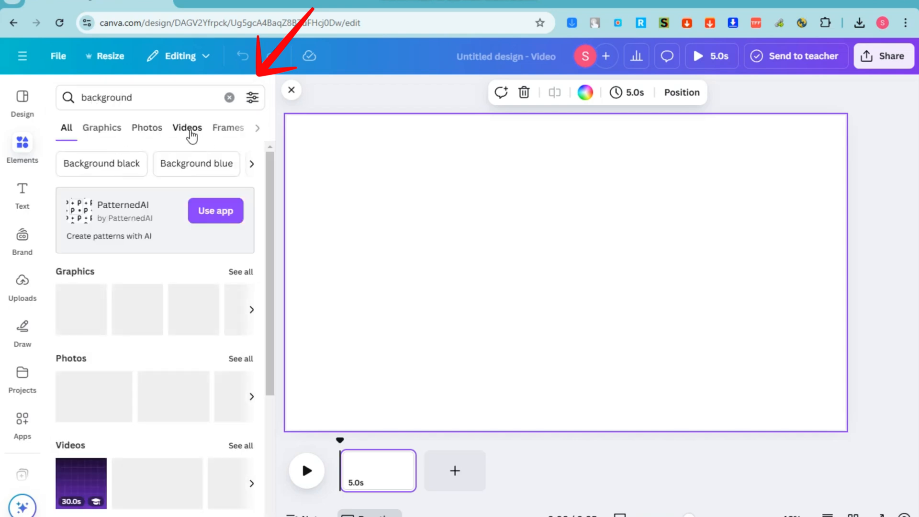
left_click(190, 132)
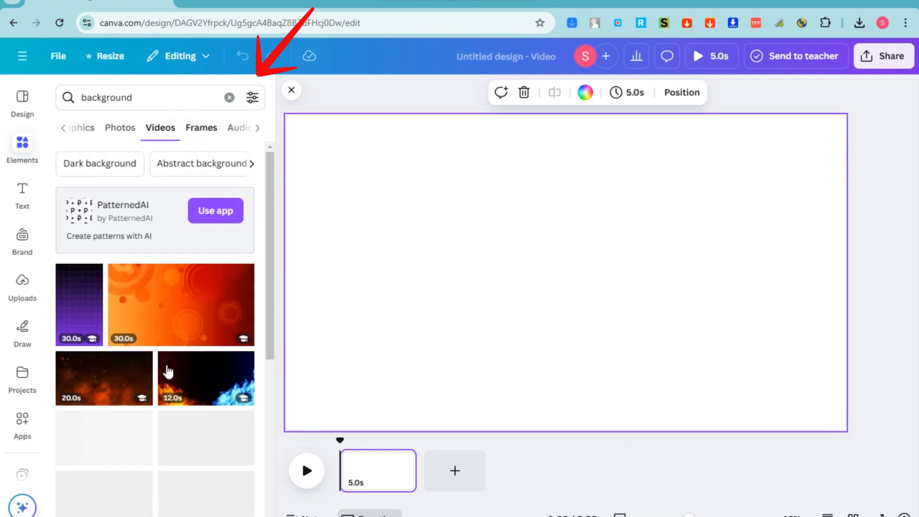
scroll(166, 372, "down", 5)
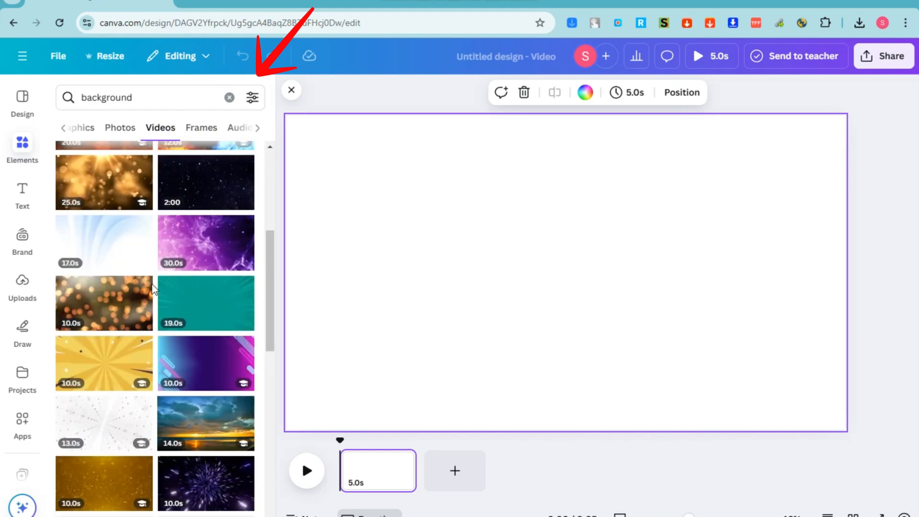
left_click(207, 313)
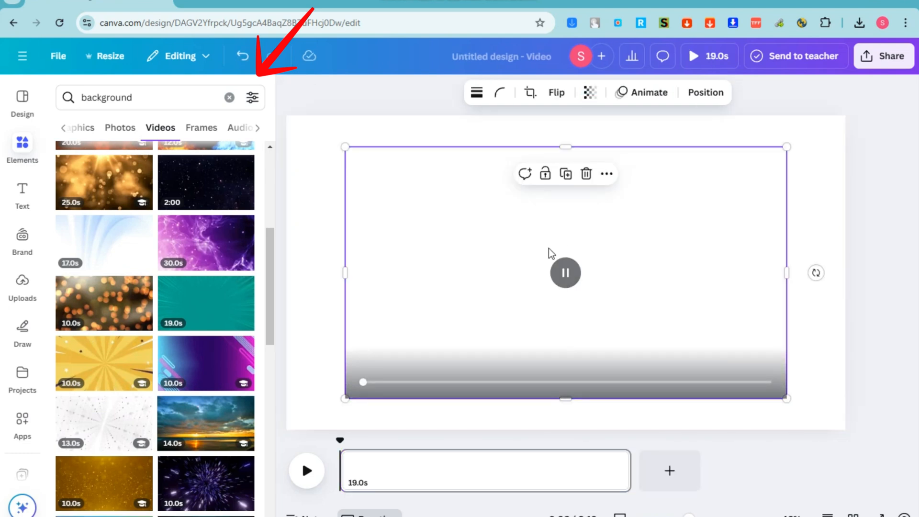
Preview the background video's playback and return the playhead to the timeline start
left_click(310, 471)
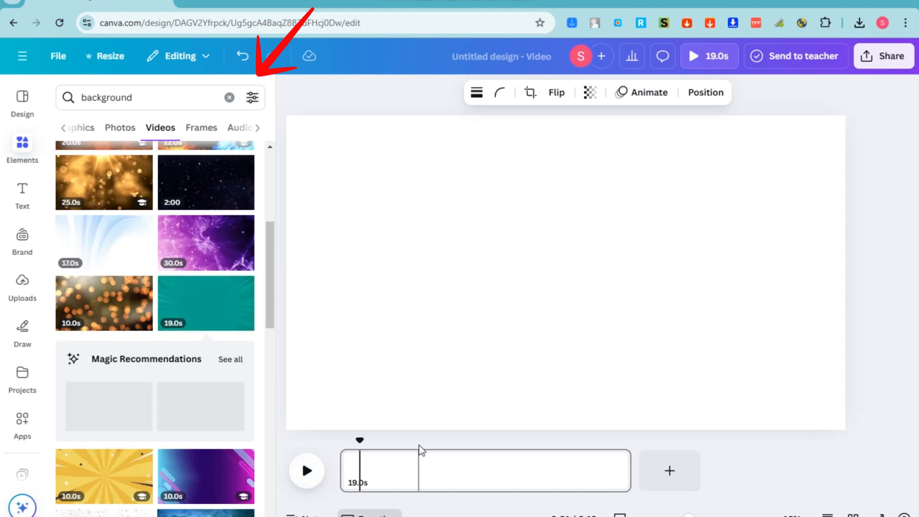
key("F11")
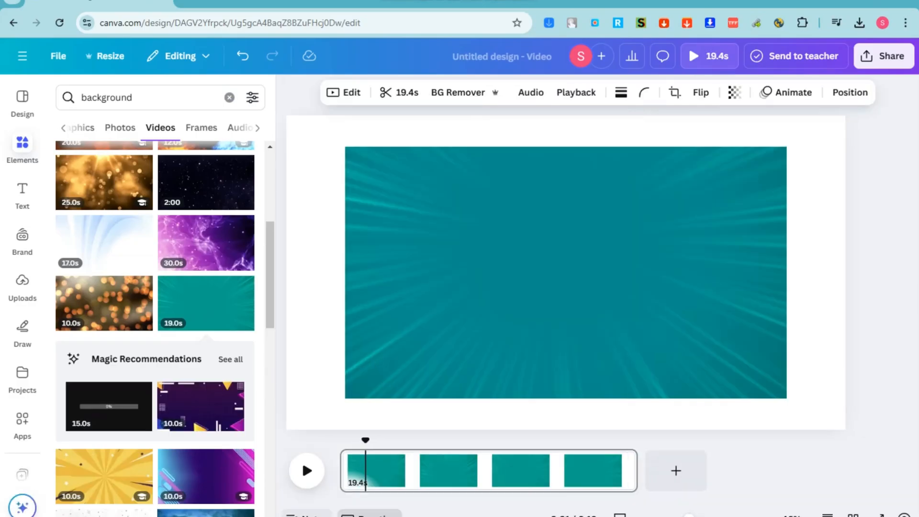
left_click(306, 470)
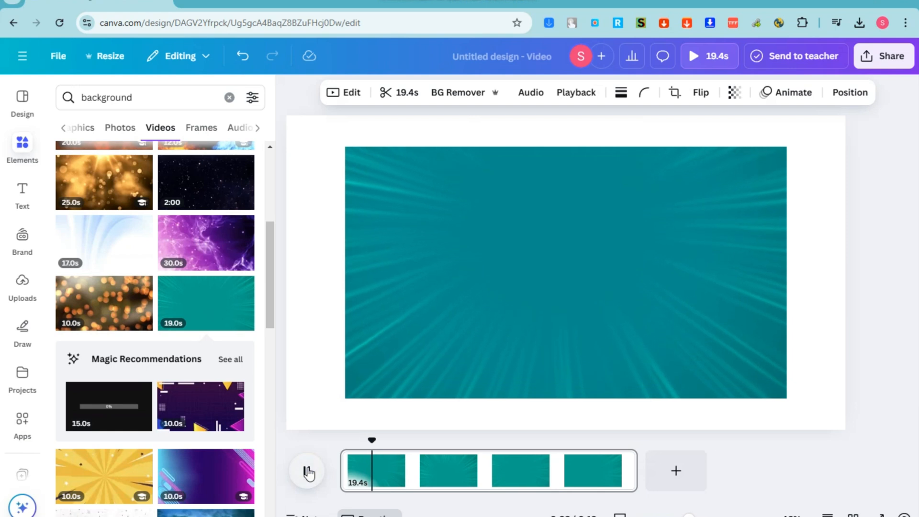
left_click(450, 289)
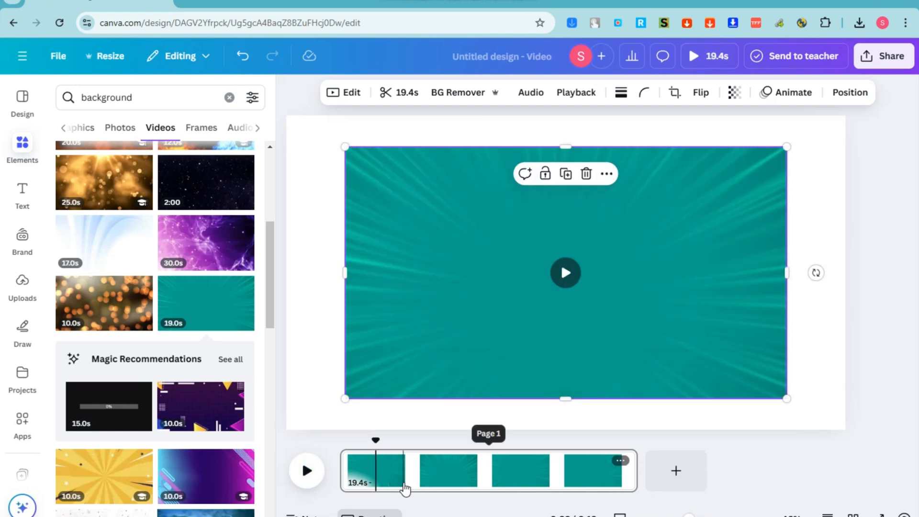
left_click_drag(377, 441, 339, 441)
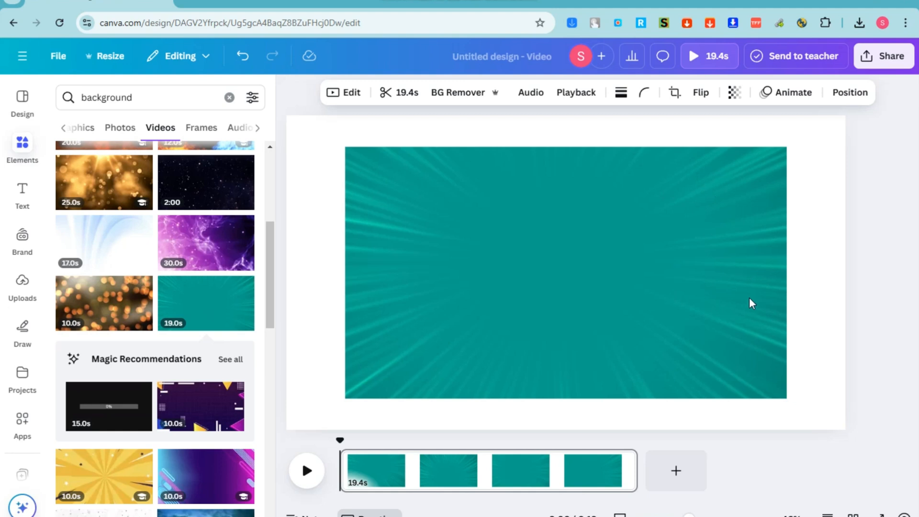
left_click(145, 106)
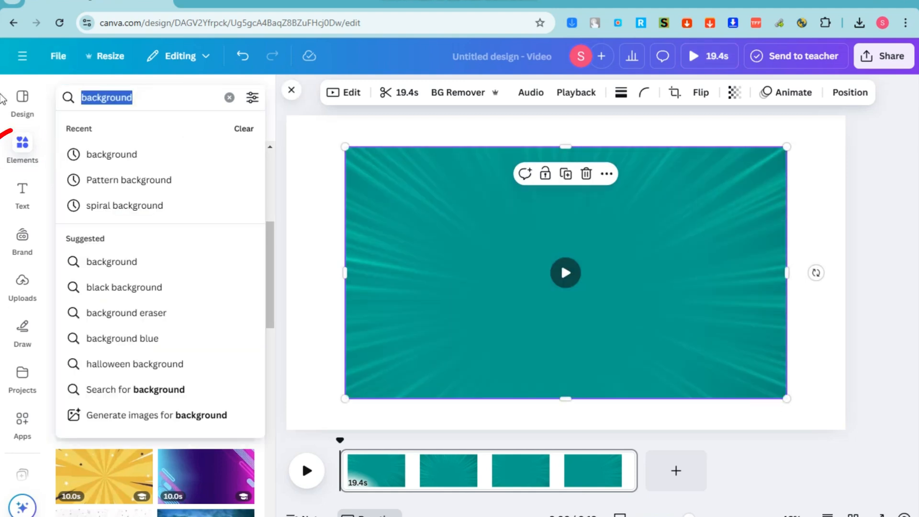
Search Elements for 'shape' and add the rounded pill from the basic shapes
type("shape")
key("Return")
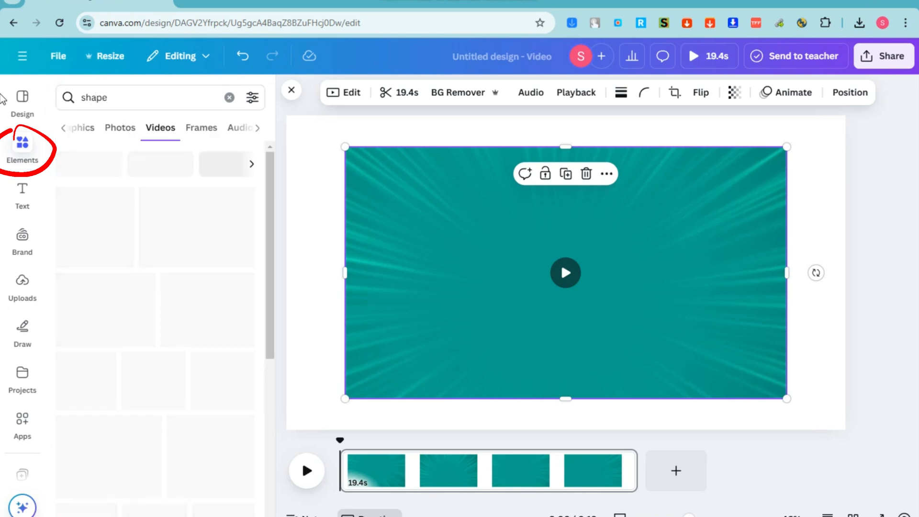
left_click(94, 136)
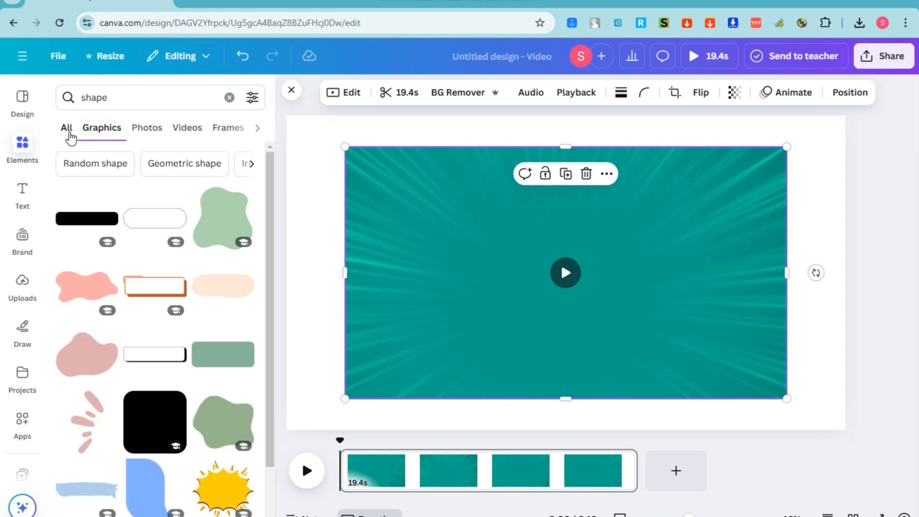
left_click(69, 136)
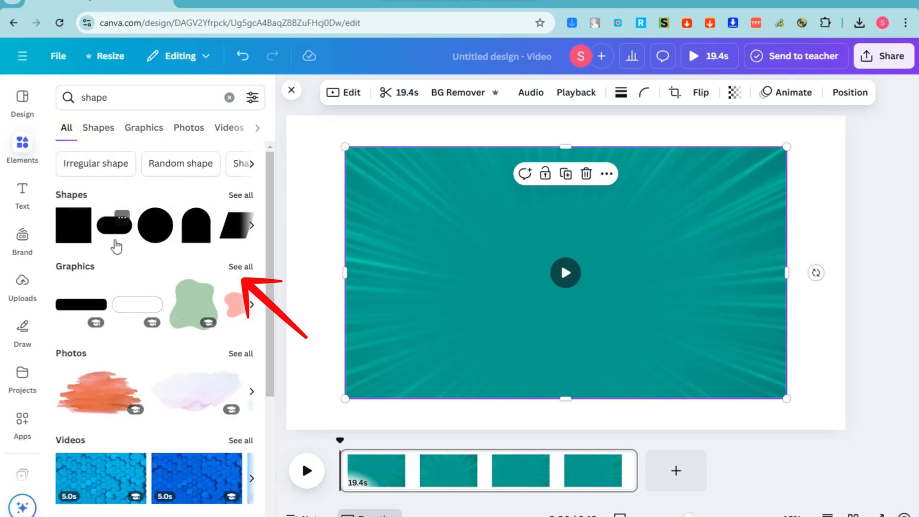
left_click(239, 196)
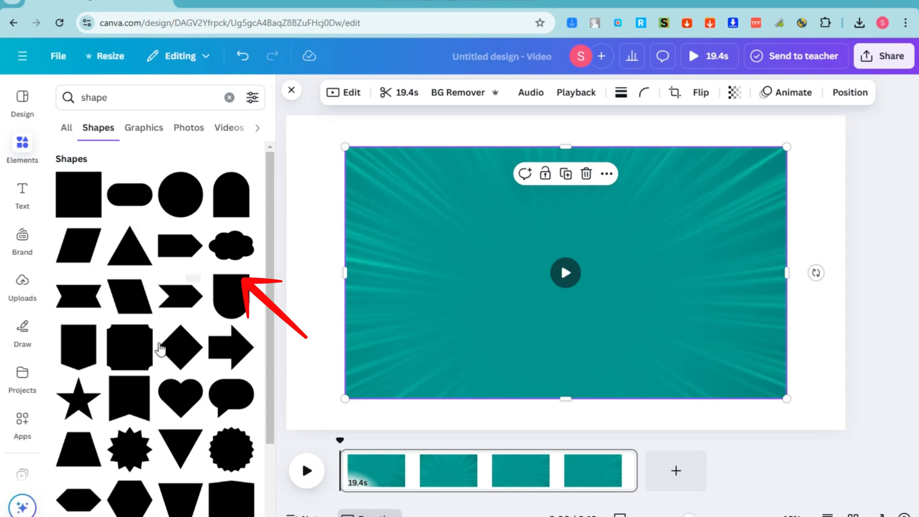
left_click(136, 204)
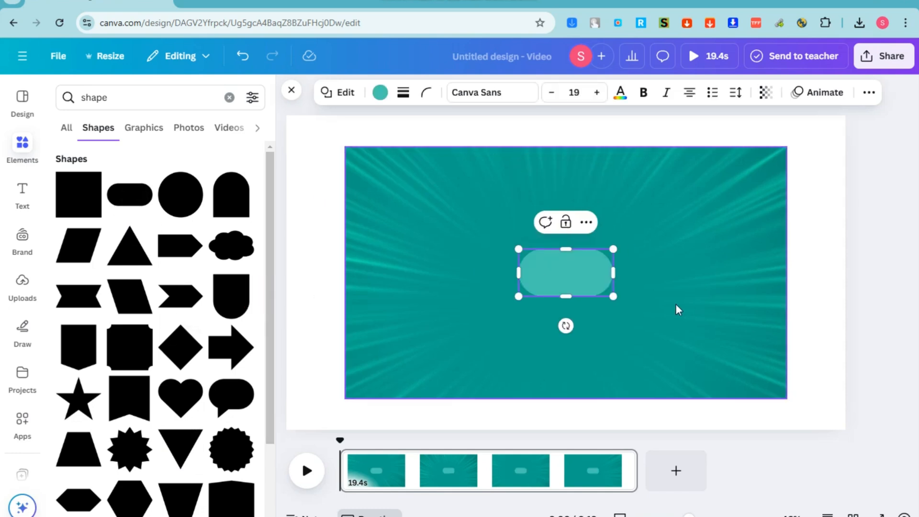
Widen the teal pill, move it to the right side, and duplicate it
left_click_drag(612, 249, 655, 277)
left_click(719, 301)
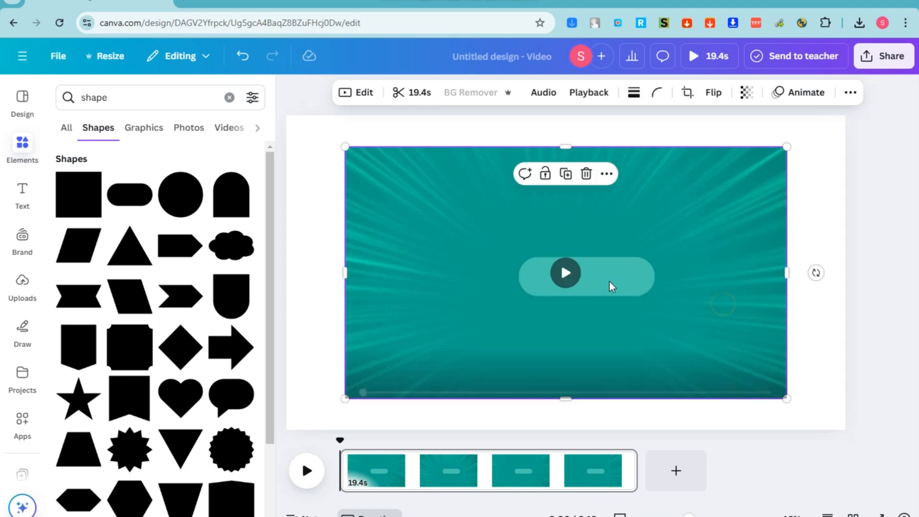
left_click_drag(598, 277, 670, 338)
key("ctrl+d")
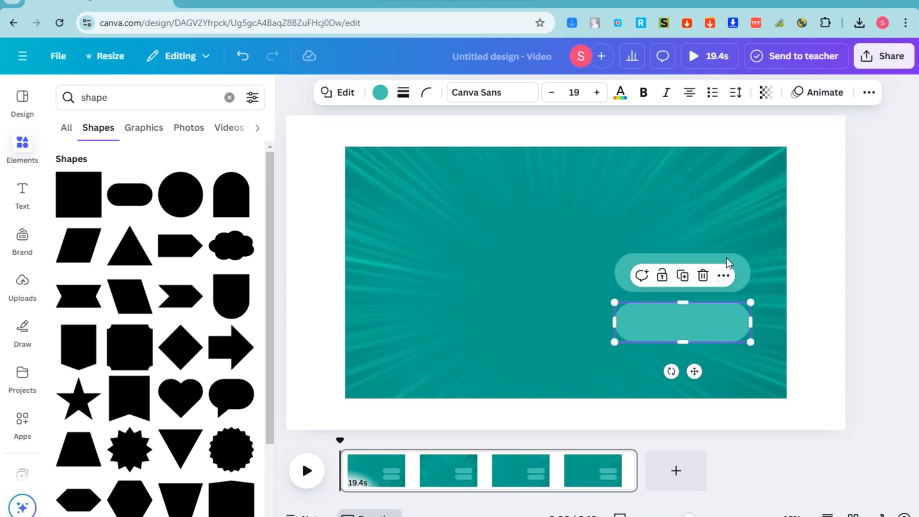
Colour both teal pills peach orange
left_click(660, 272)
left_click(379, 92)
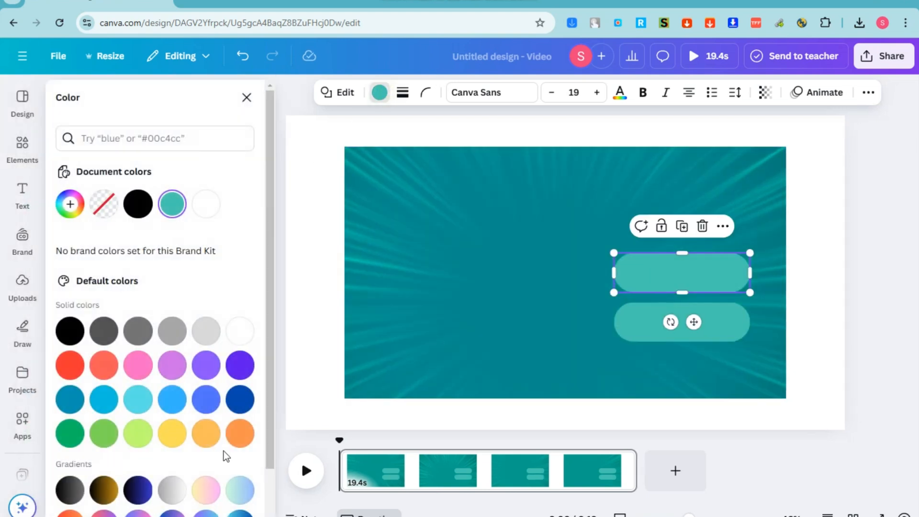
left_click(202, 433)
left_click(743, 321)
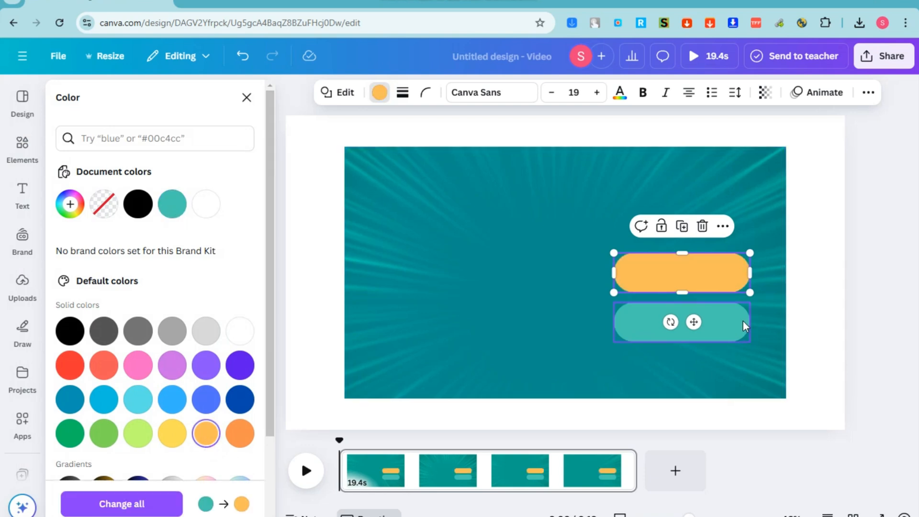
left_click(206, 433)
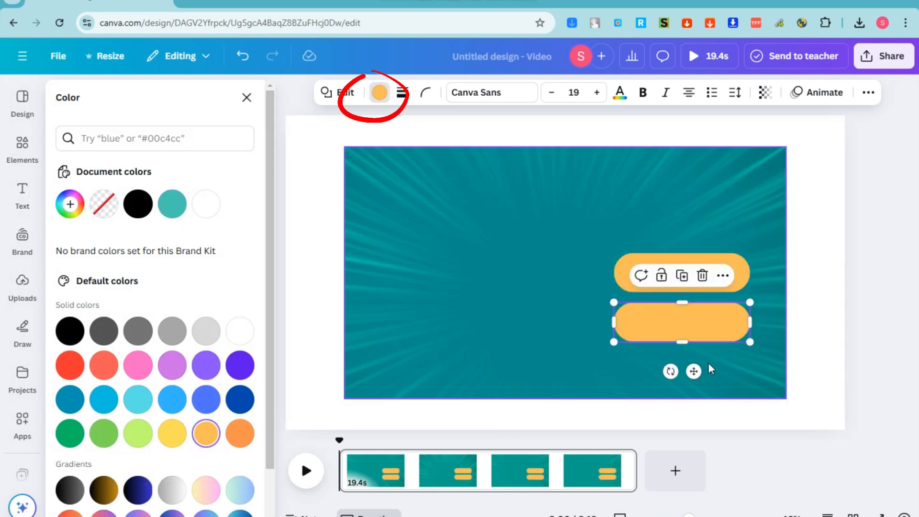
Add a third orange pill below the stack and a green pill at the lower left
key("ctrl+d")
left_click_drag(708, 370, 704, 383)
left_click(695, 283)
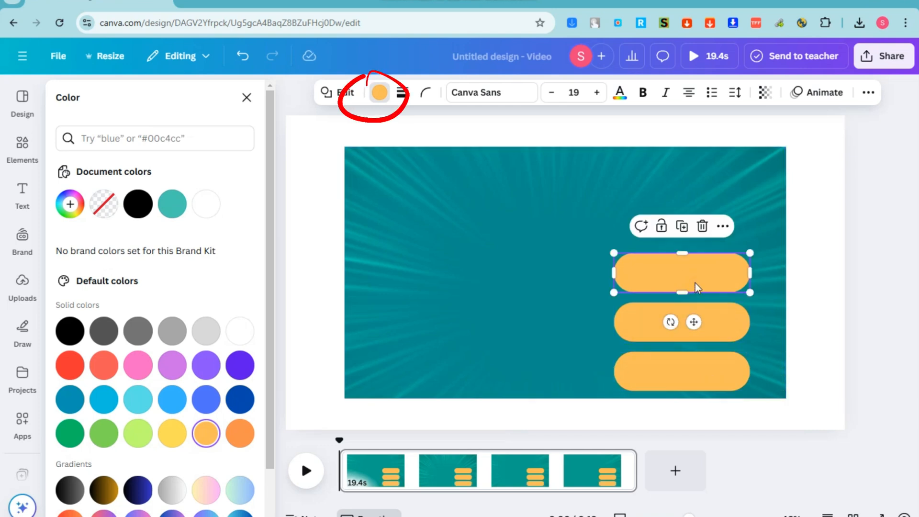
key("ctrl+d")
left_click_drag(695, 283, 426, 373)
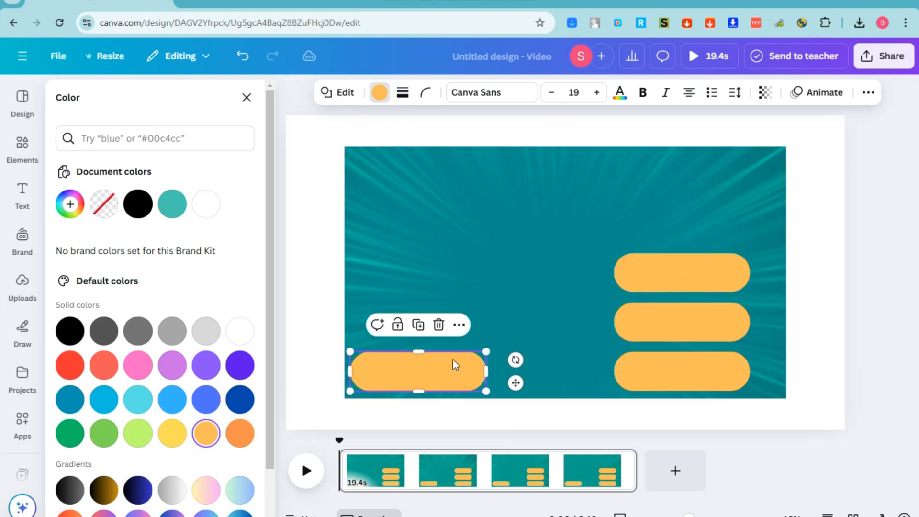
left_click(103, 433)
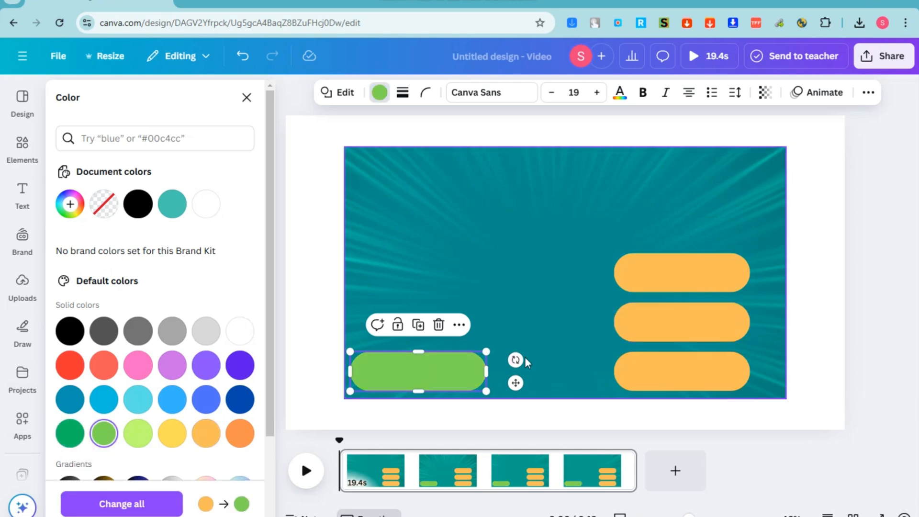
left_click(579, 210)
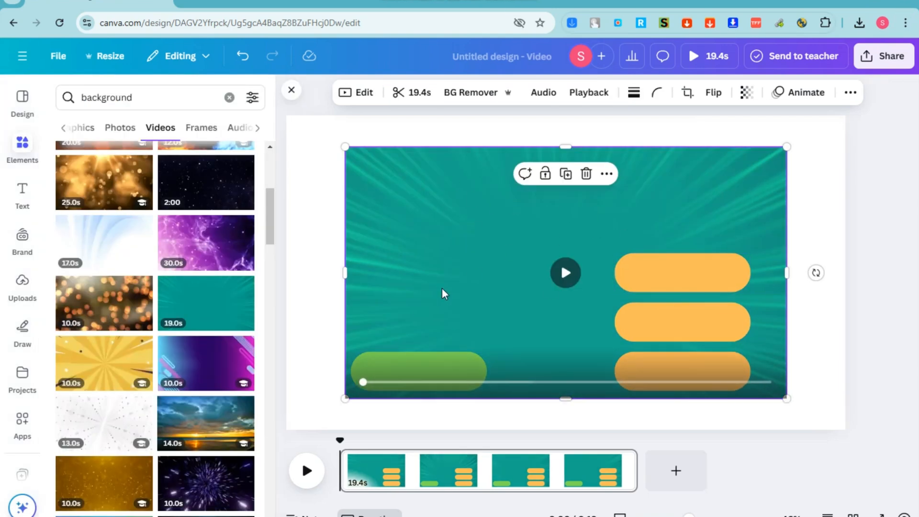
Search backgrounds for 'spiral' to switch to the blue spiral video
left_click(164, 98)
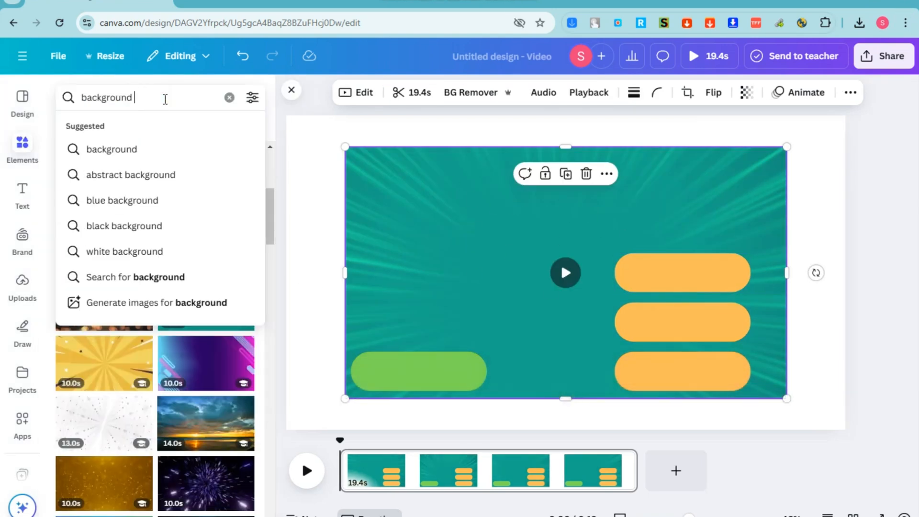
type("spiral")
key("Return")
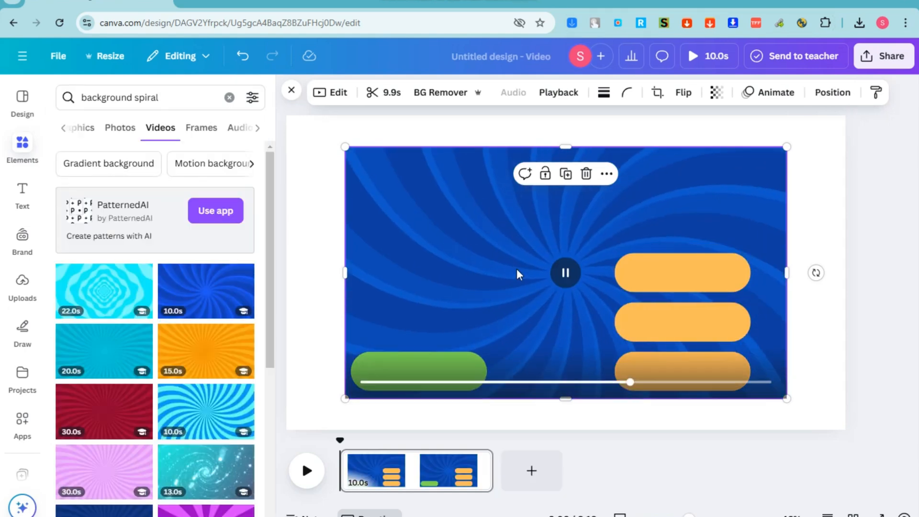
Make the top, middle and bottom answer pills white, leaving the green pill unchanged
left_click(687, 279)
left_click(379, 94)
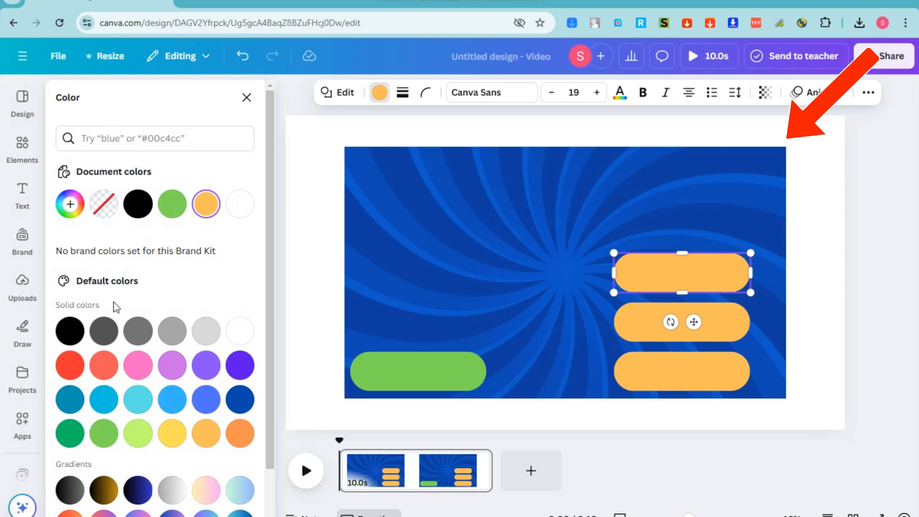
left_click(70, 364)
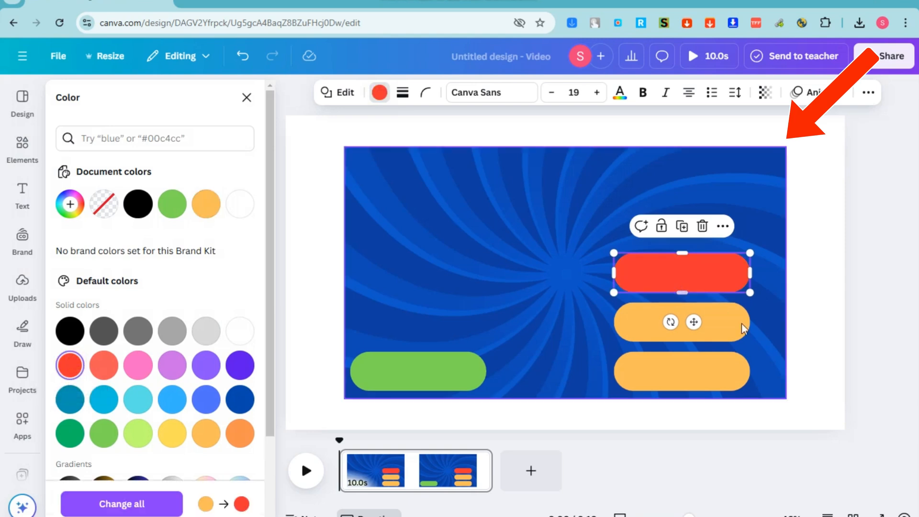
left_click(206, 401)
left_click(235, 338)
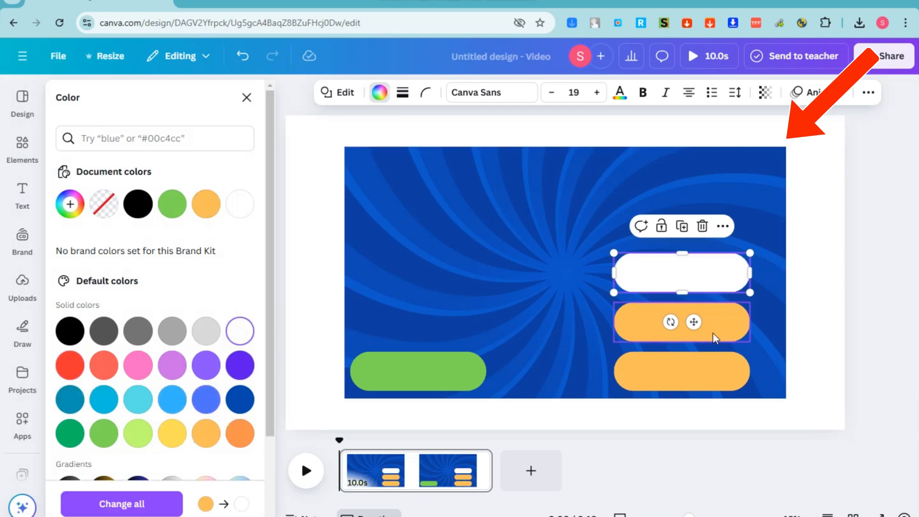
left_click(641, 322)
left_click(239, 332)
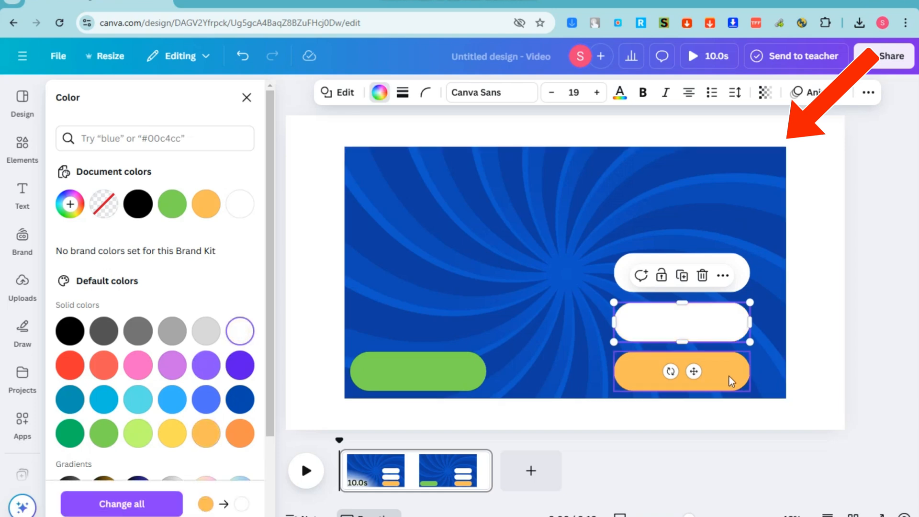
left_click(627, 362)
left_click(240, 330)
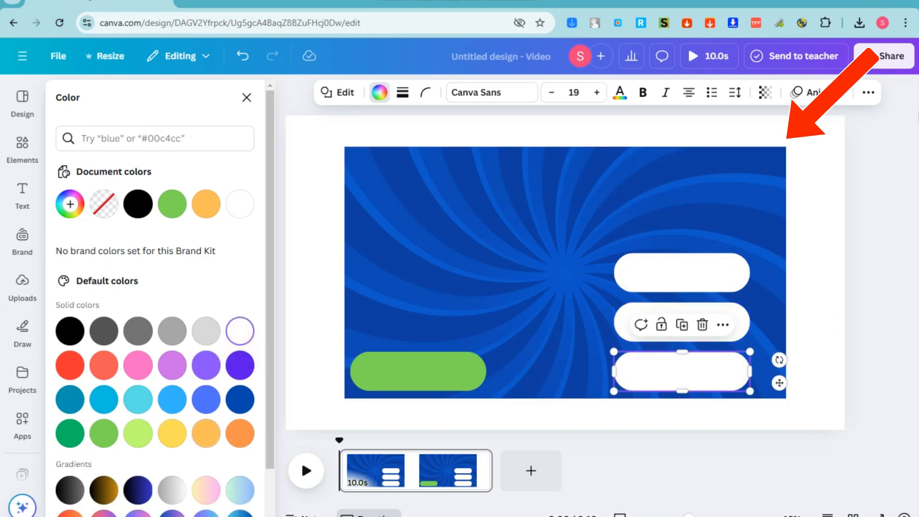
left_click(430, 371)
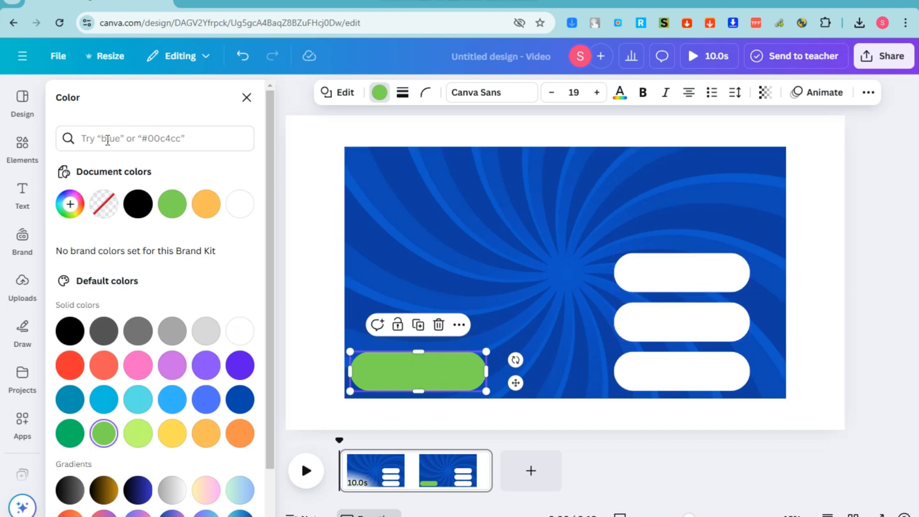
Add a circle shape to the slide from an Elements search for 'circle'
left_click(25, 163)
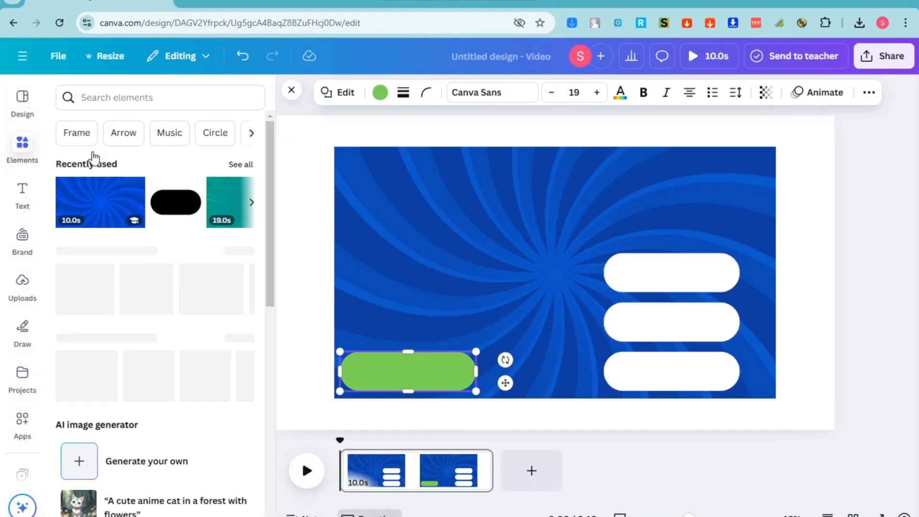
left_click(106, 97)
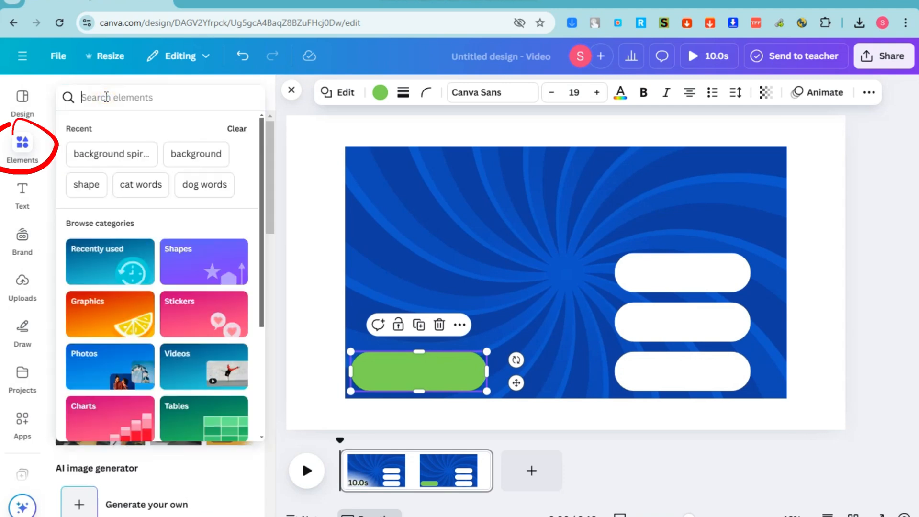
type("circle")
key("Return")
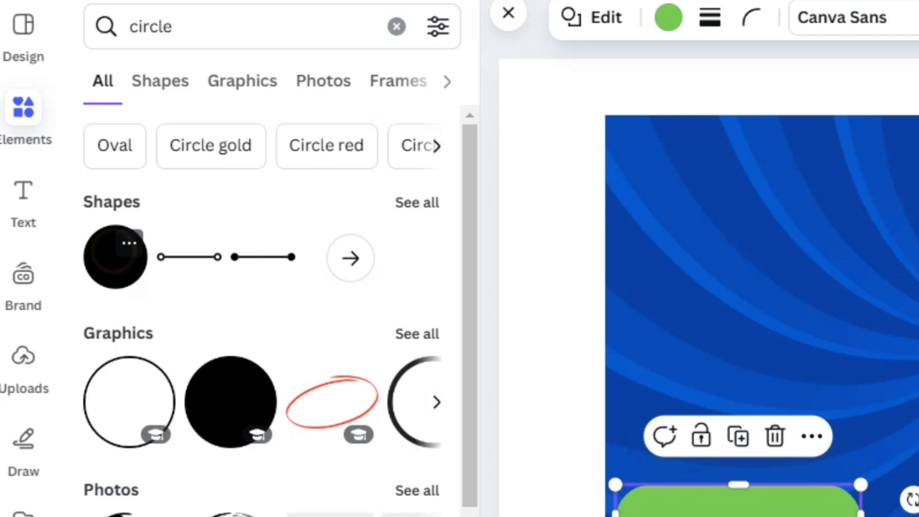
left_click(113, 251)
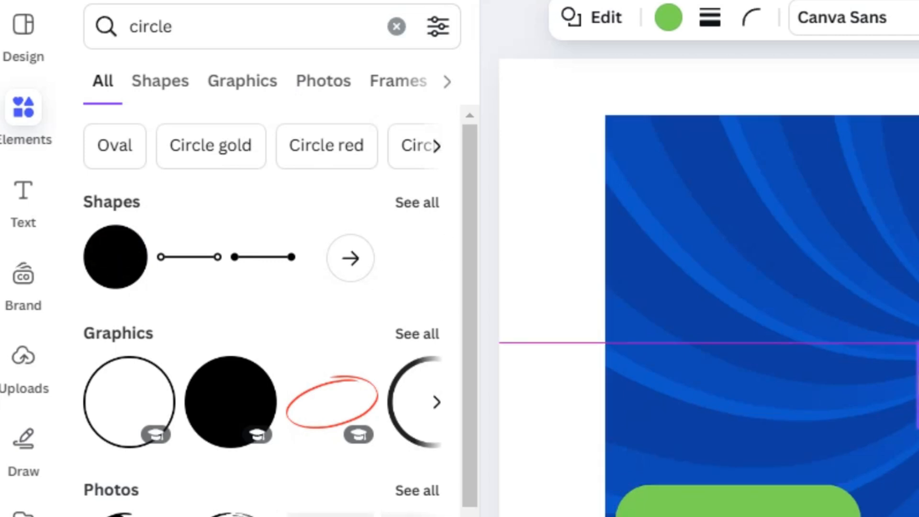
Make the circle yellow, shrink it to a dot, and place it at a pill's left end
left_click(668, 18)
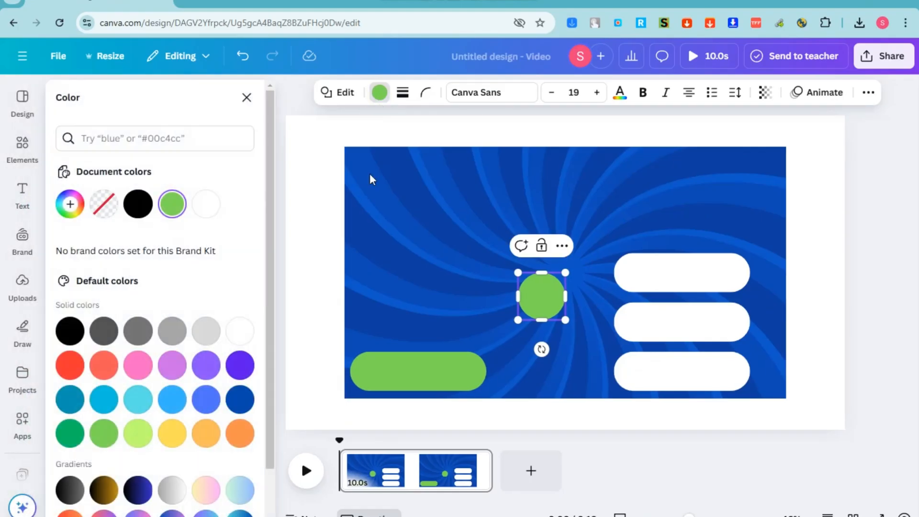
left_click(169, 433)
left_click_drag(565, 272, 558, 279)
left_click_drag(540, 312, 634, 371)
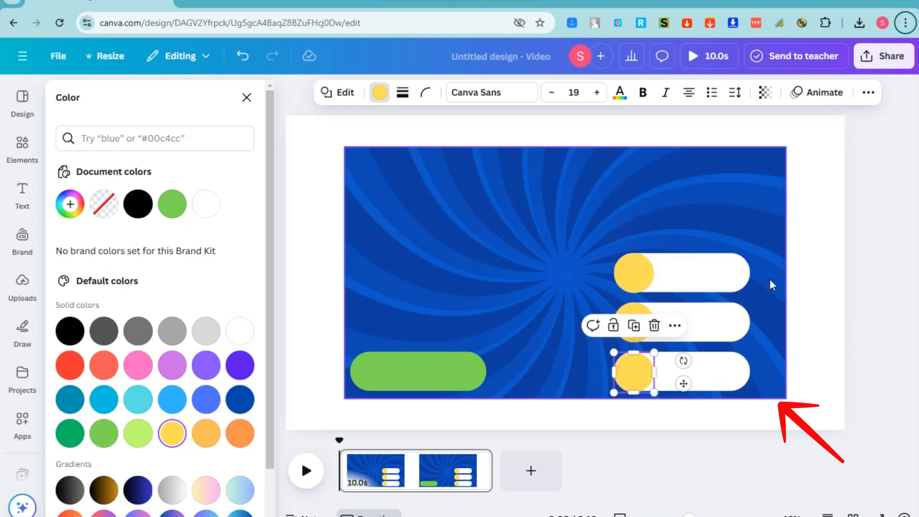
left_click(848, 277)
left_click(634, 371)
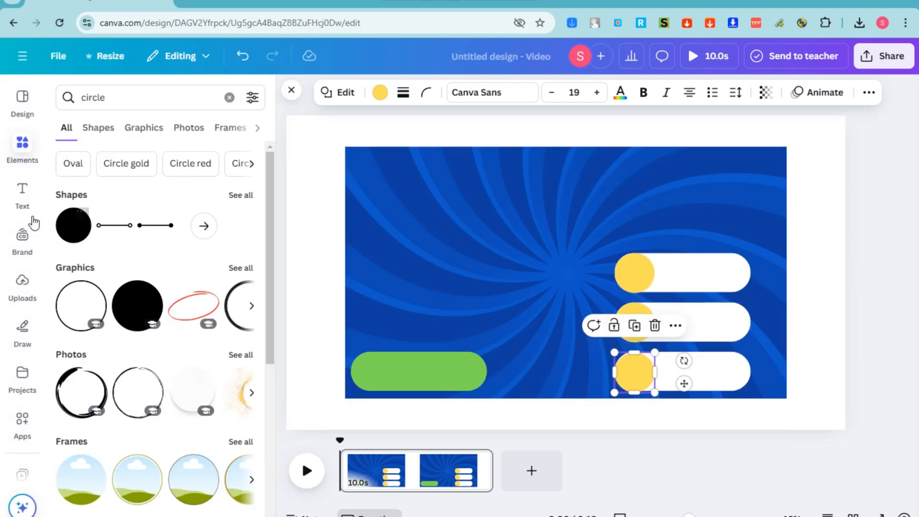
Add a heading text box containing the letter 'a' and colour it red
left_click(21, 192)
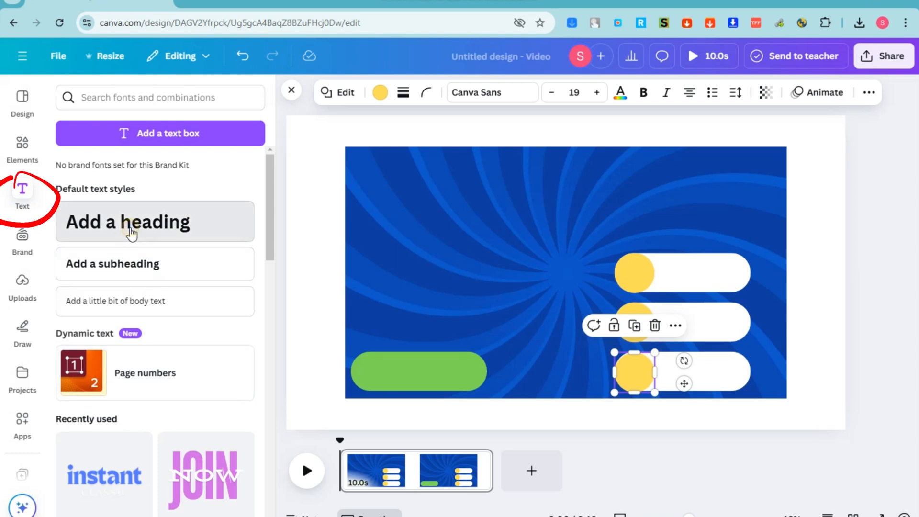
left_click(130, 243)
type("a")
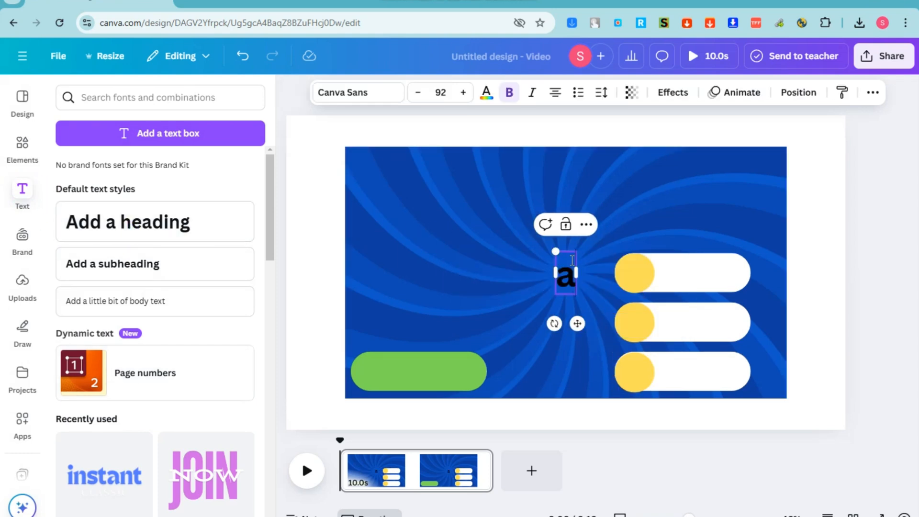
left_click(486, 93)
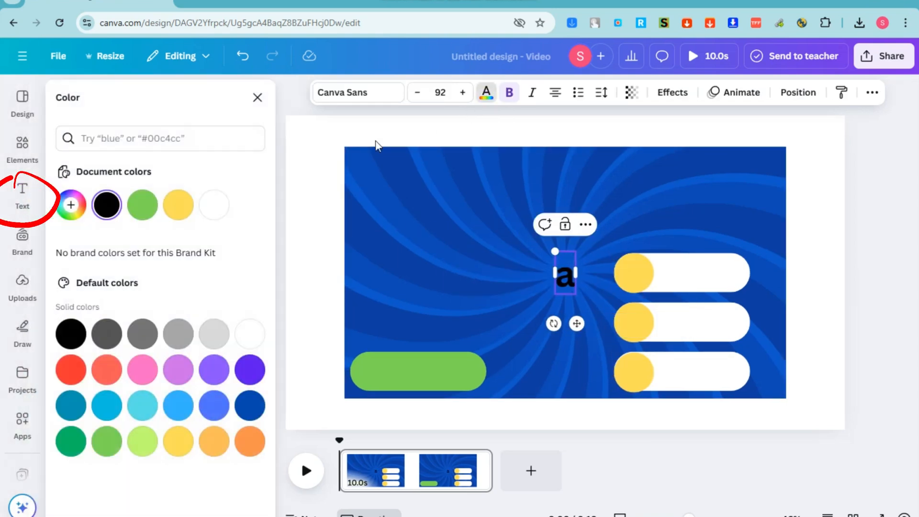
left_click(71, 369)
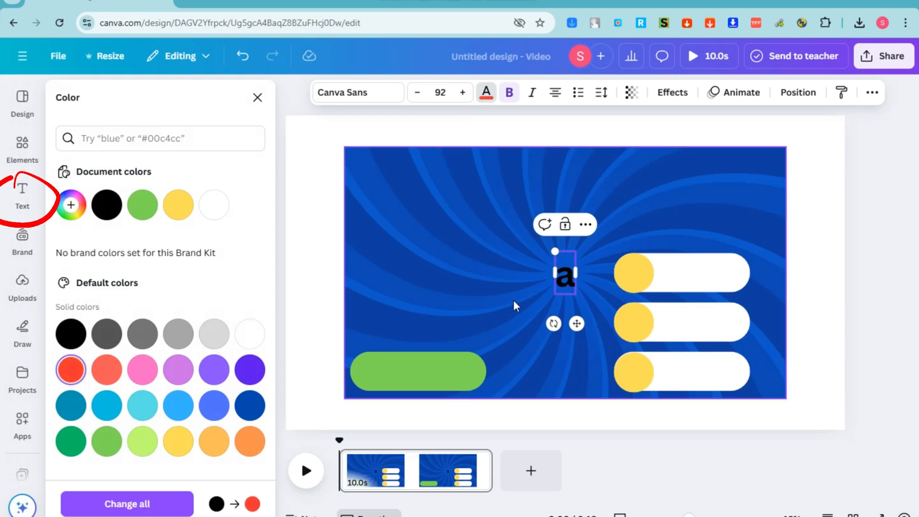
double_click(562, 273)
left_click(70, 378)
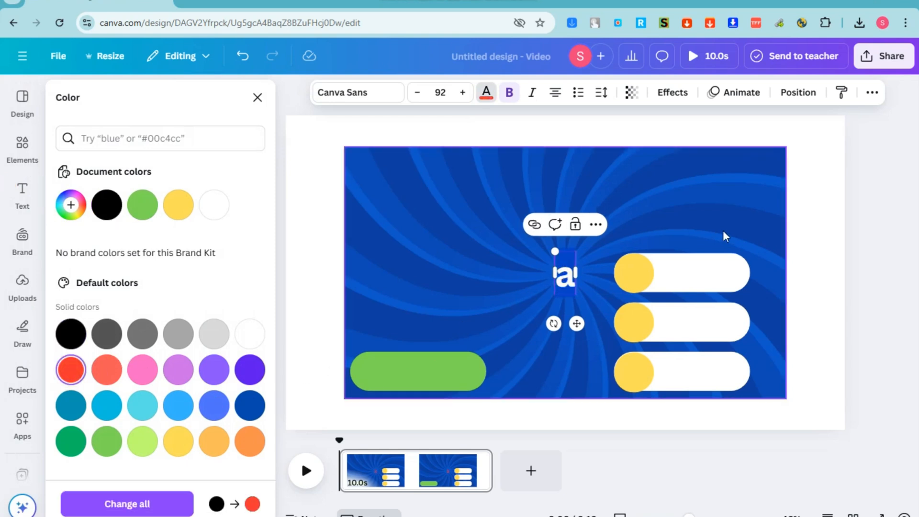
Move the red 'a' onto the top pill's yellow circle
left_click(834, 280)
left_click(566, 293)
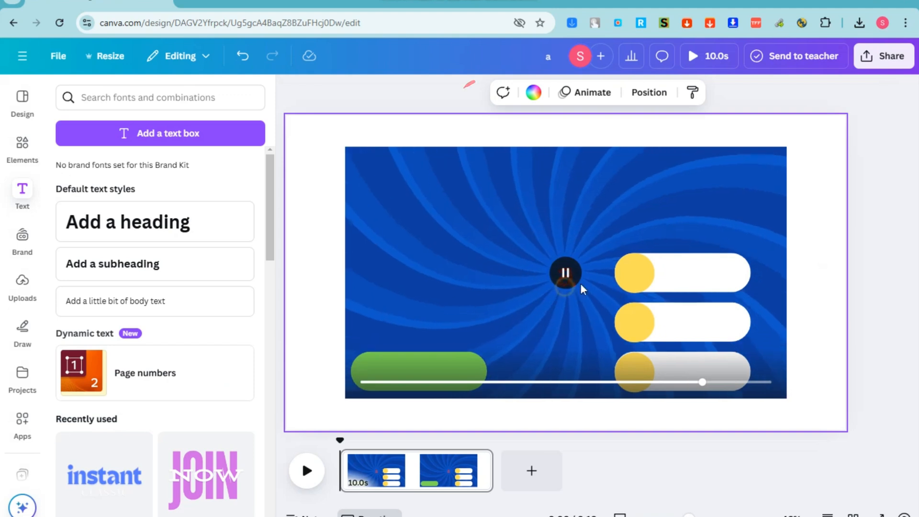
left_click(565, 290)
left_click(563, 278)
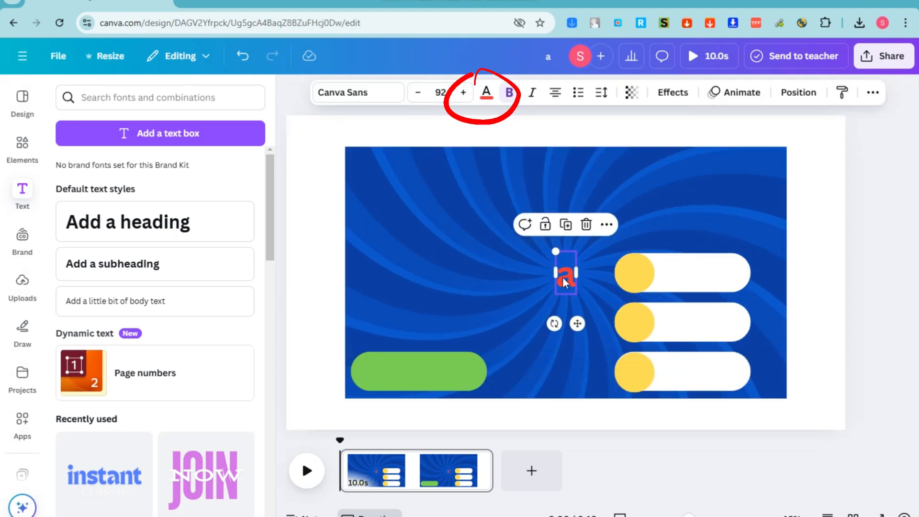
left_click_drag(572, 280, 637, 328)
Retype the copied letters as 'b' on the middle circle and 'c' on the bottom circle
double_click(636, 328)
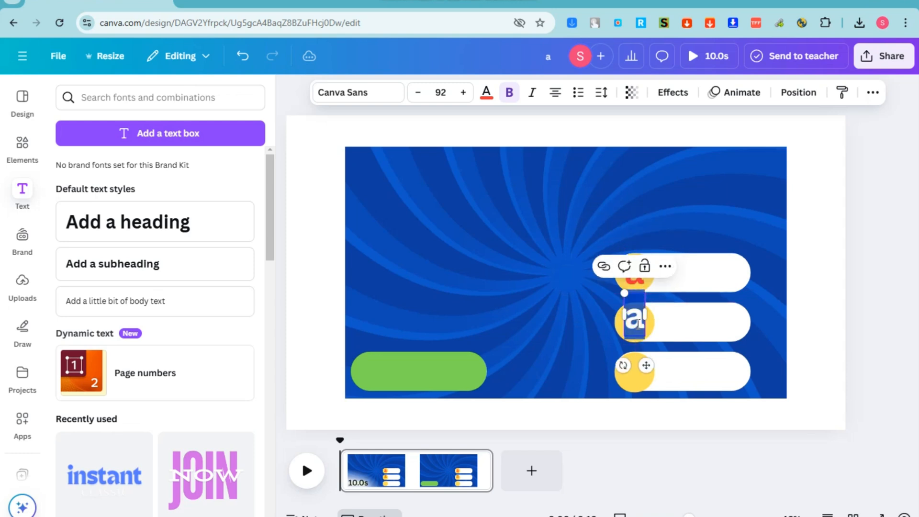
type("b")
key("Escape")
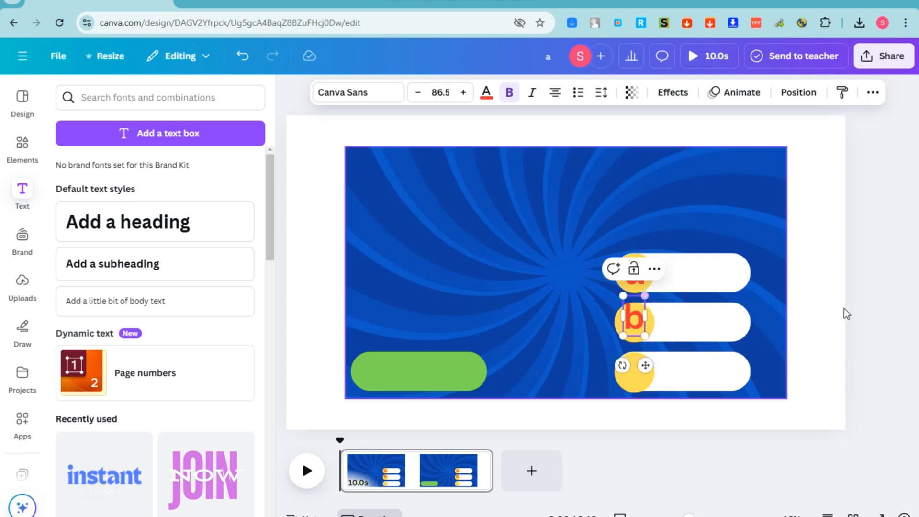
left_click(845, 313)
left_click(635, 330)
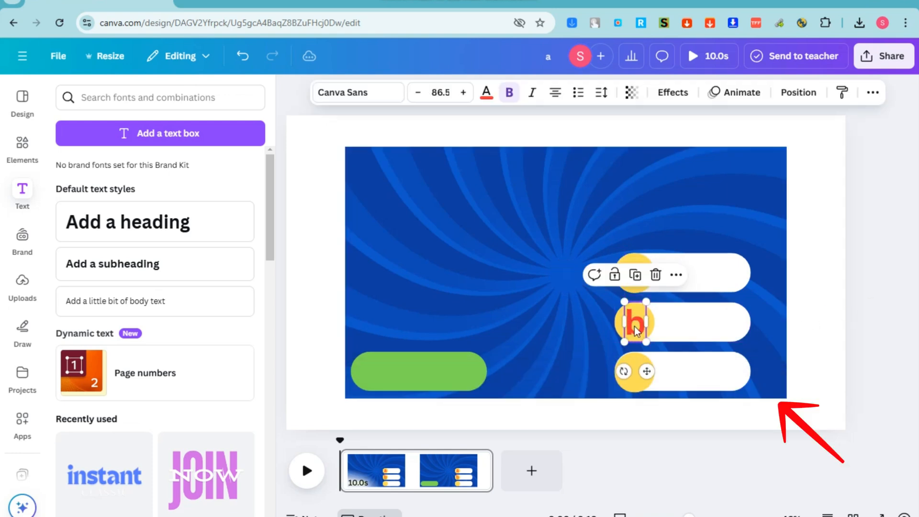
key("ctrl+d")
left_click_drag(637, 331, 632, 379)
double_click(633, 380)
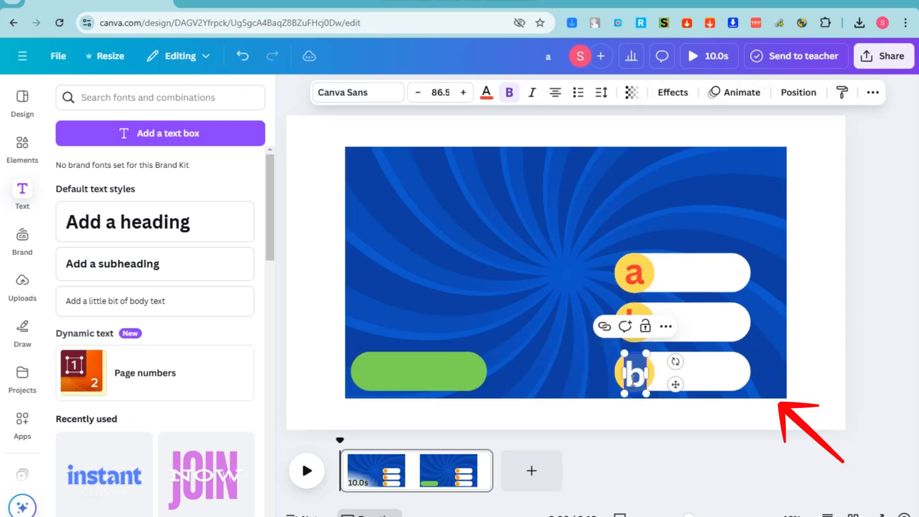
type("c")
left_click(846, 348)
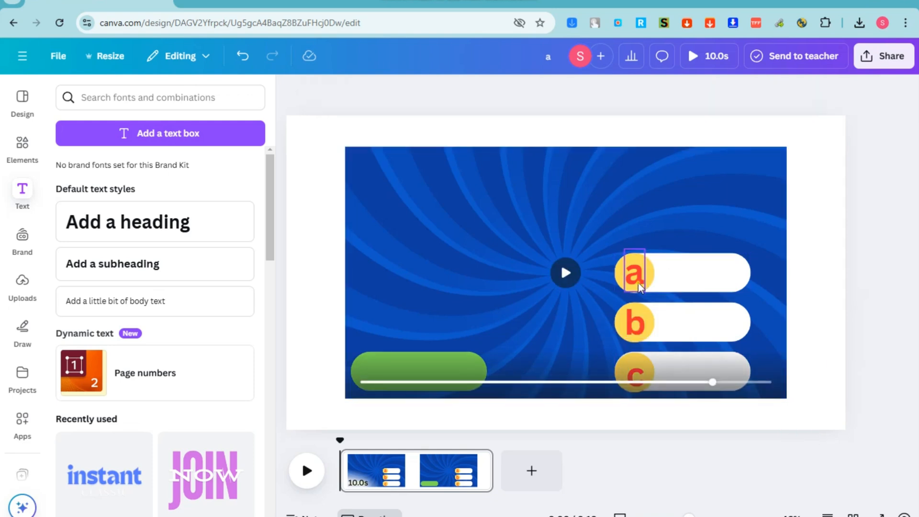
Recolour the answer letters a, b and c purple
left_click(634, 271)
left_click(494, 100)
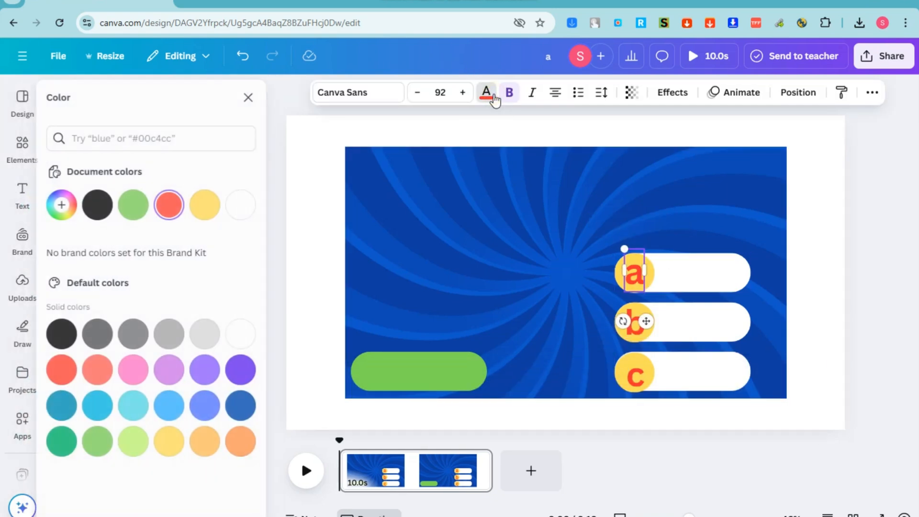
left_click(71, 333)
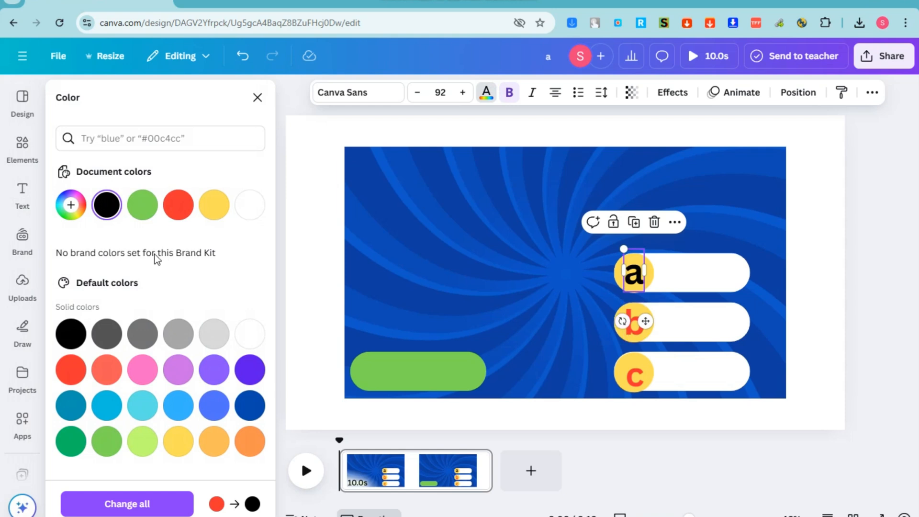
left_click(142, 205)
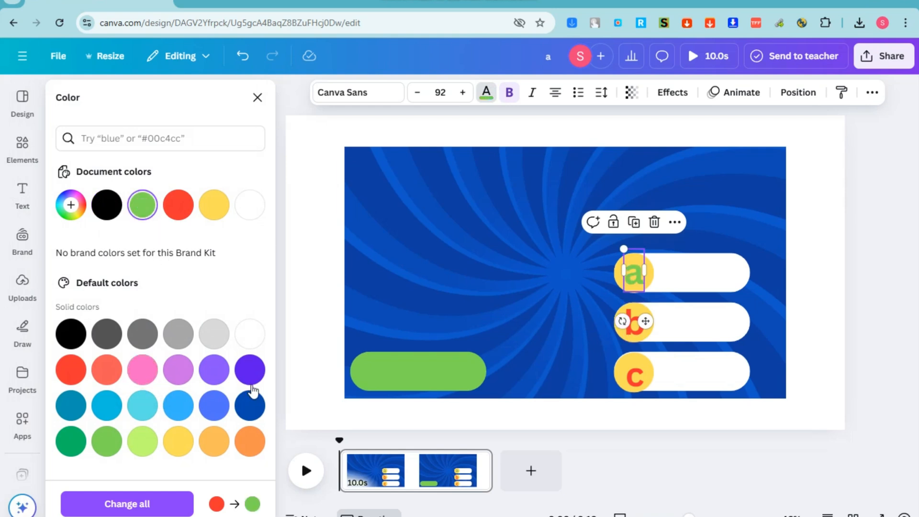
left_click(249, 370)
left_click(634, 330)
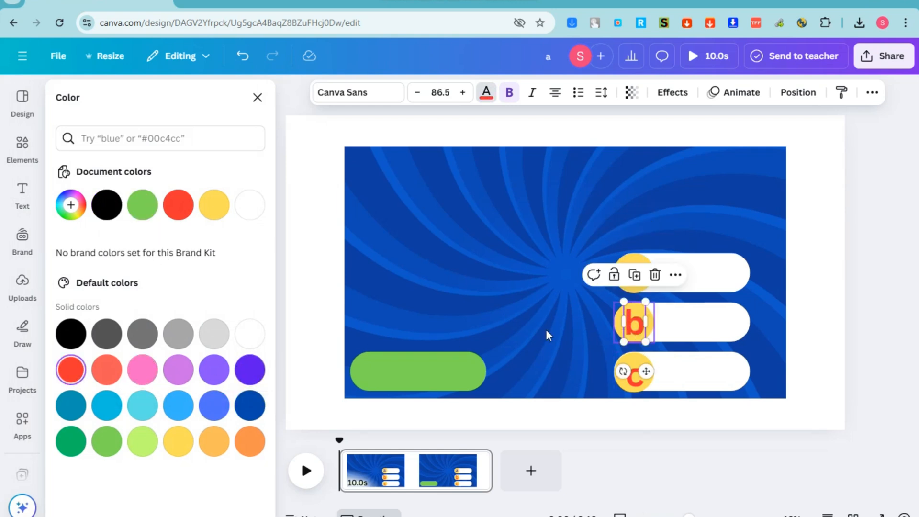
left_click(249, 381)
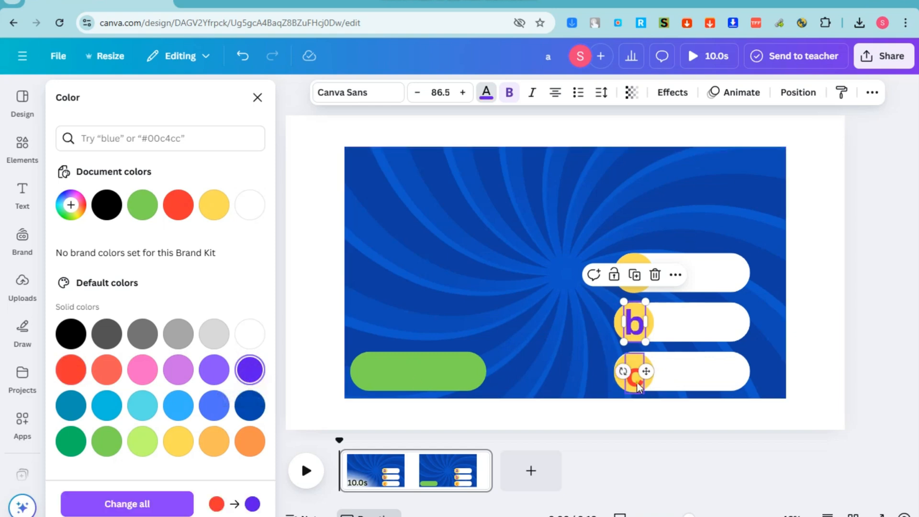
left_click(249, 370)
left_click(776, 353)
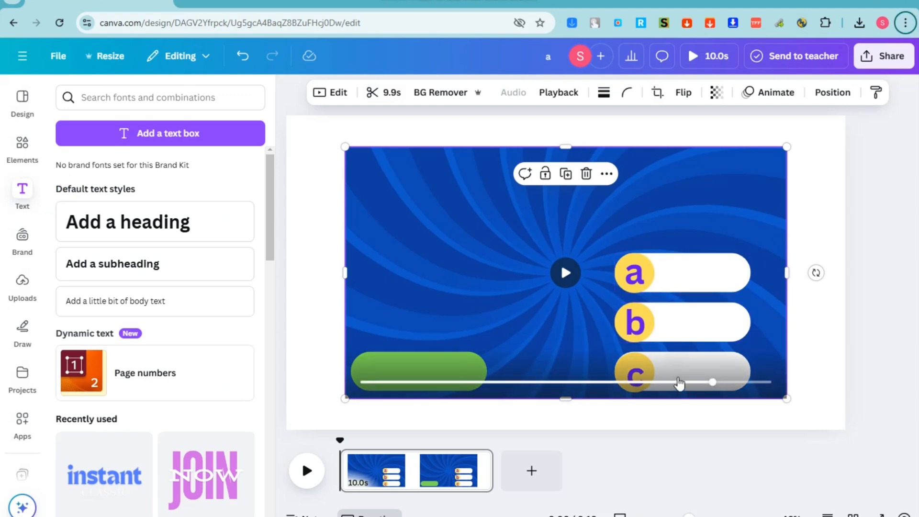
Add a heading at the top with the pasted question 'Who was the first emperor of the Roman Empire?'
left_click(136, 232)
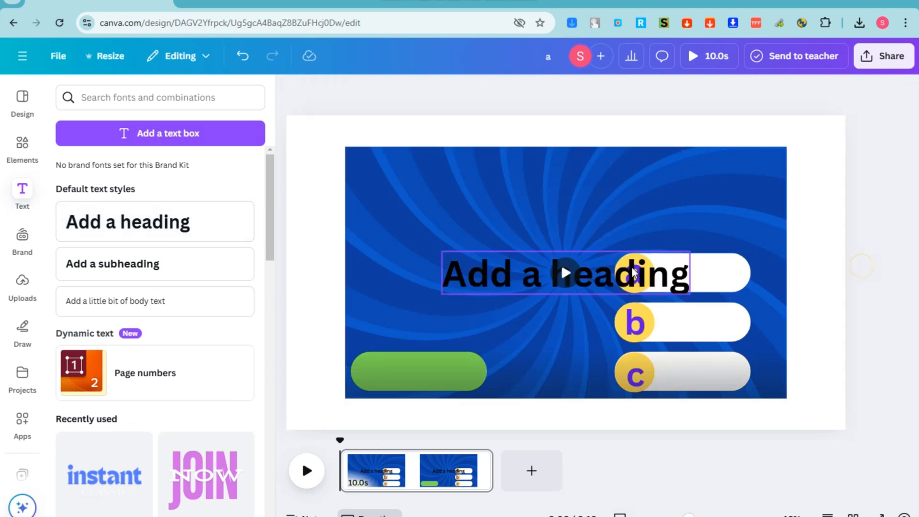
left_click_drag(627, 274, 624, 182)
double_click(625, 181)
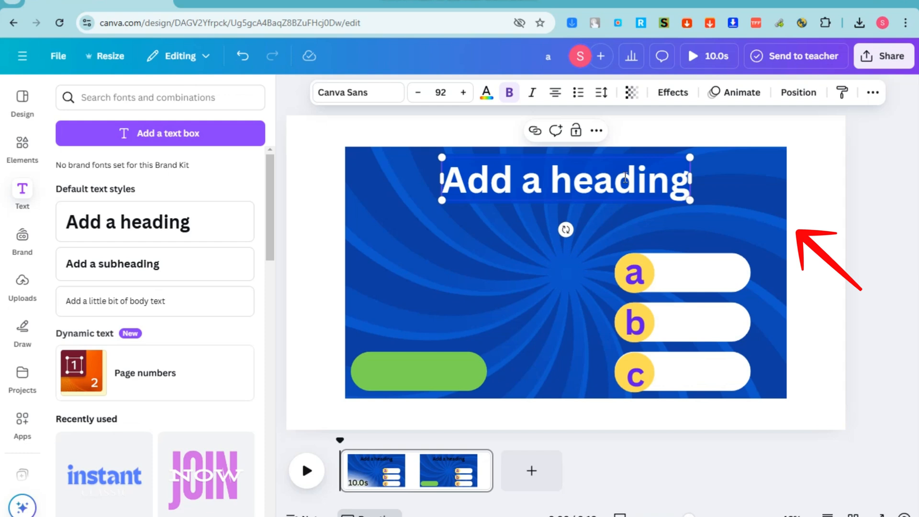
type("Who was the first emperor of the Roman Empire?")
left_click_drag(845, 157, 624, 193)
left_click_drag(526, 242, 636, 205)
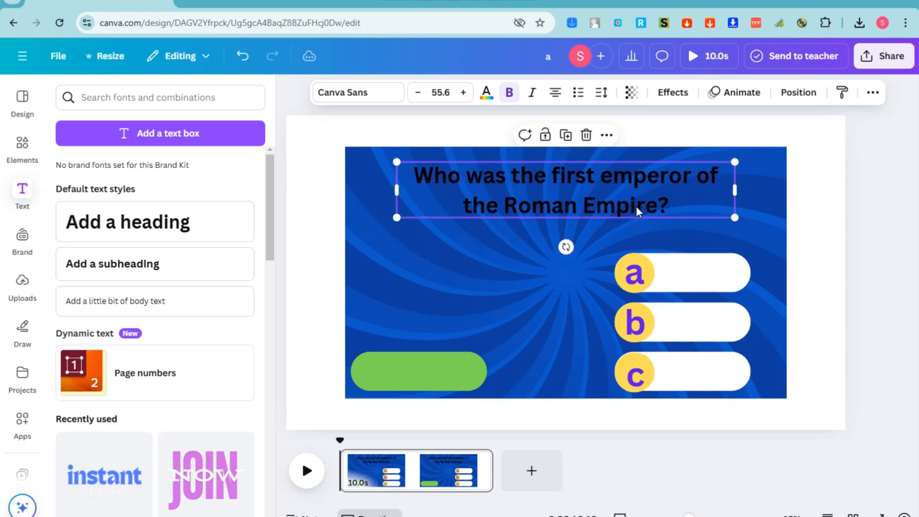
Turn the question text white and widen its text box
left_click(486, 92)
left_click(251, 339)
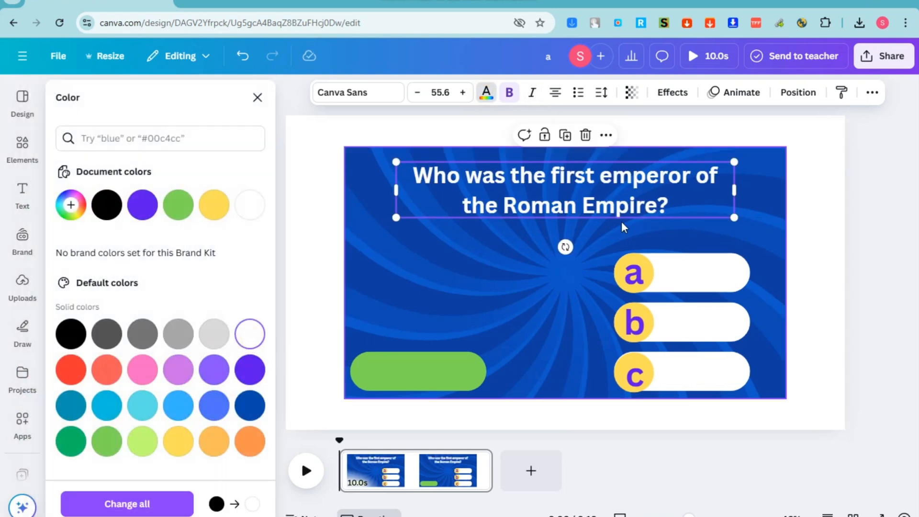
left_click_drag(745, 161, 757, 158)
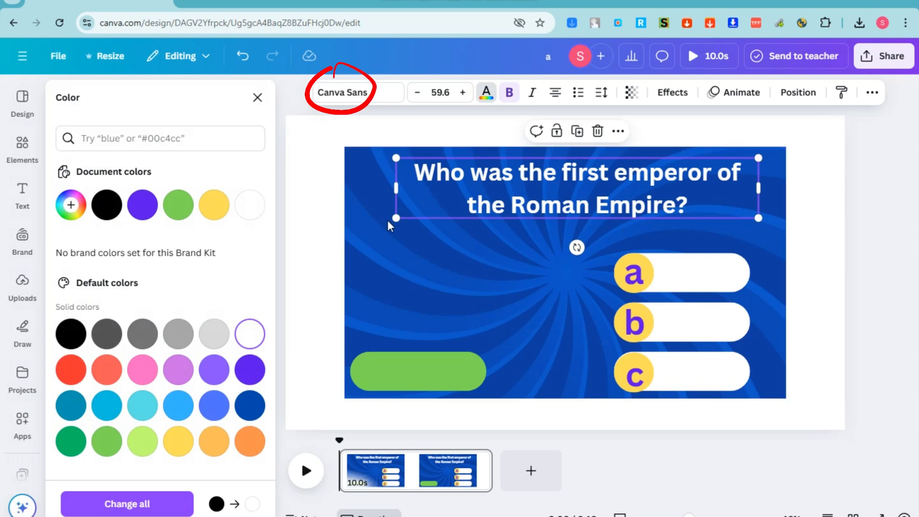
left_click_drag(389, 218, 378, 221)
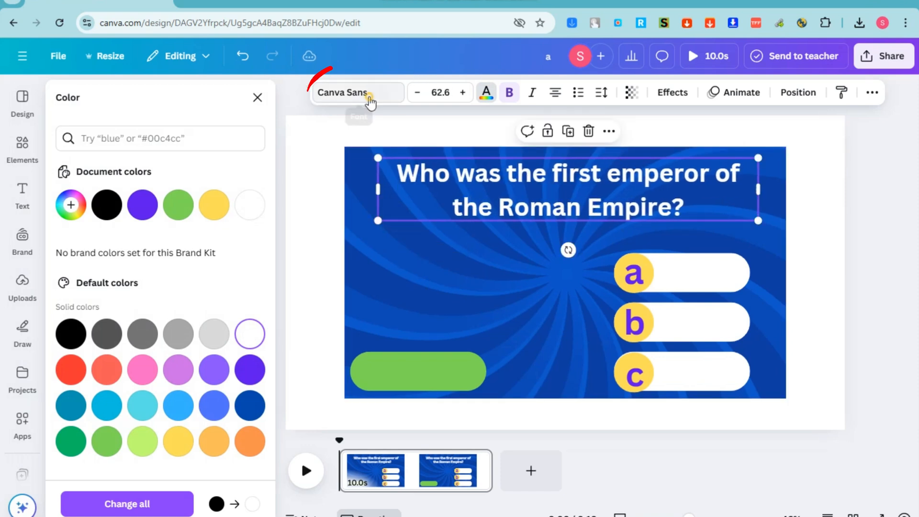
Open the question's font list and search for 'bebas' to find Bebas Neue
left_click(342, 92)
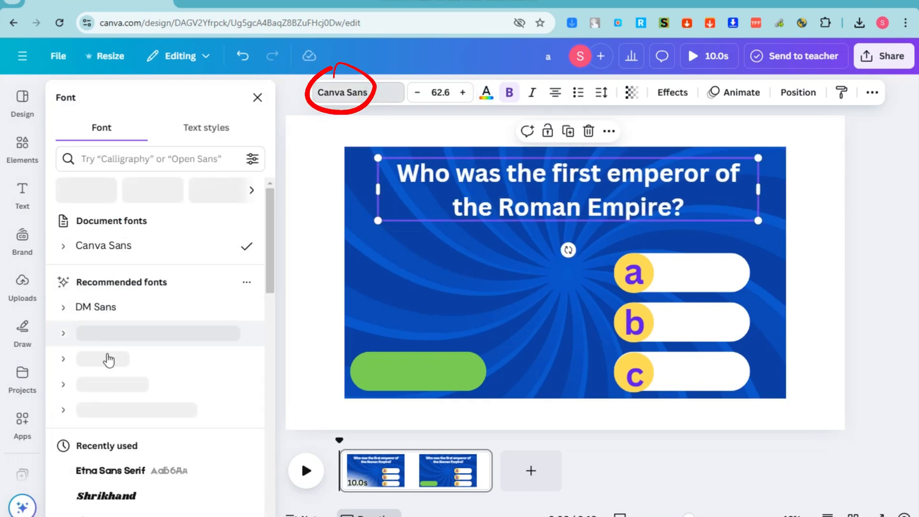
scroll(110, 436, "down", 3)
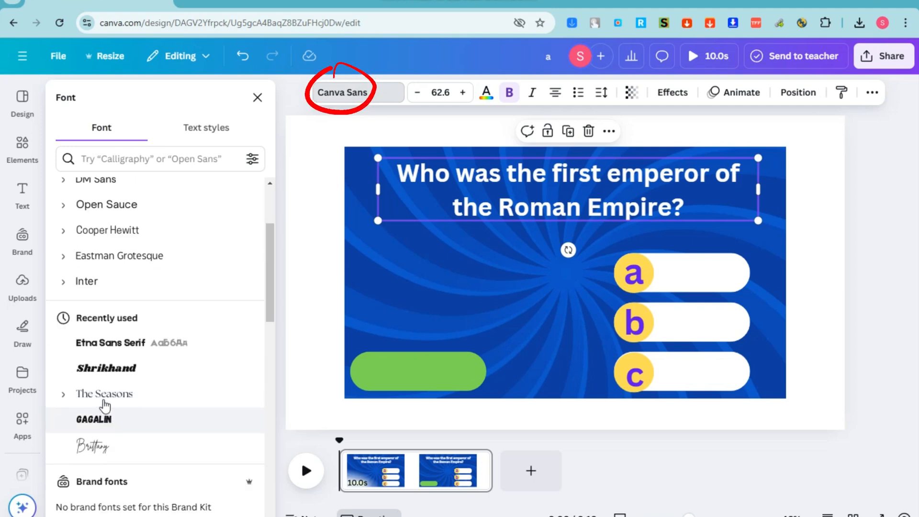
scroll(93, 254, "up", 3)
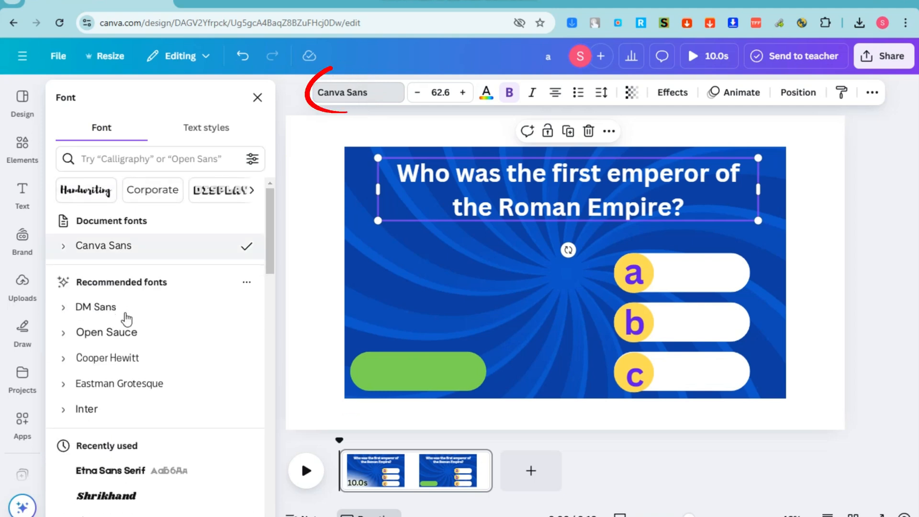
type("beb")
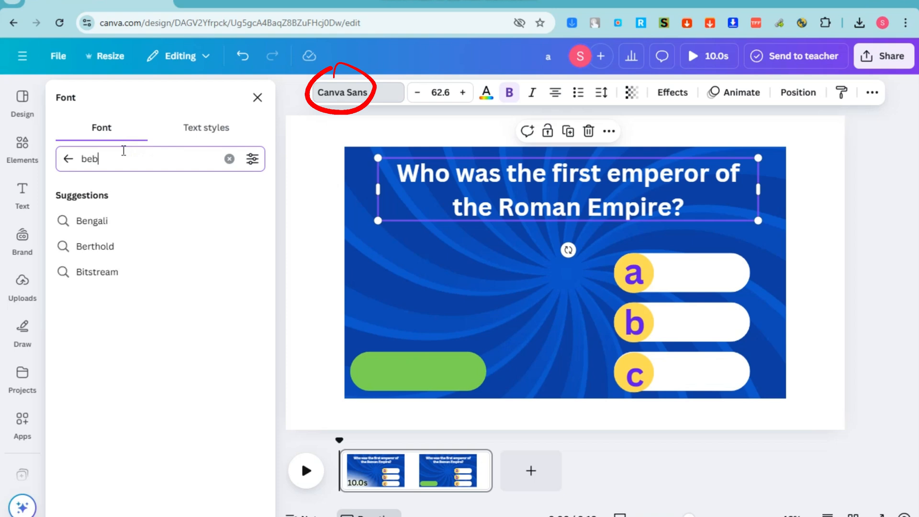
type("as")
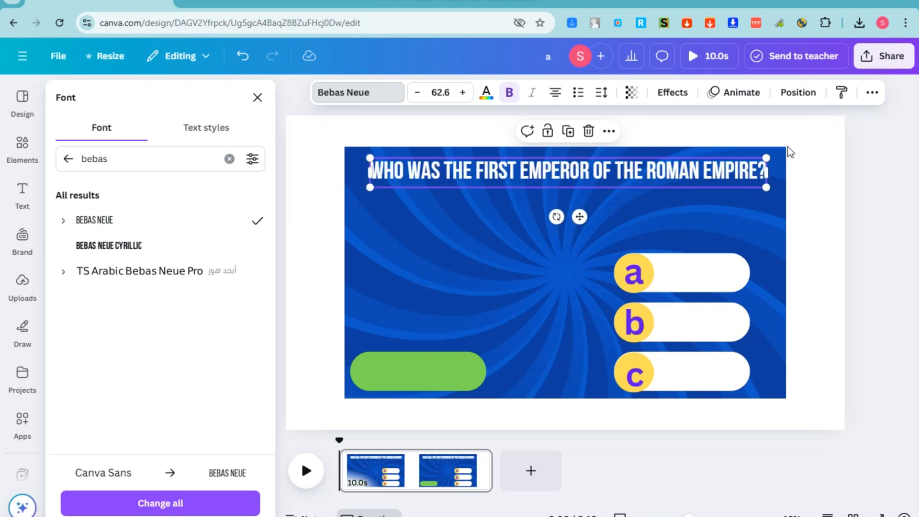
Apply the Lift effect to the question text
left_click(672, 93)
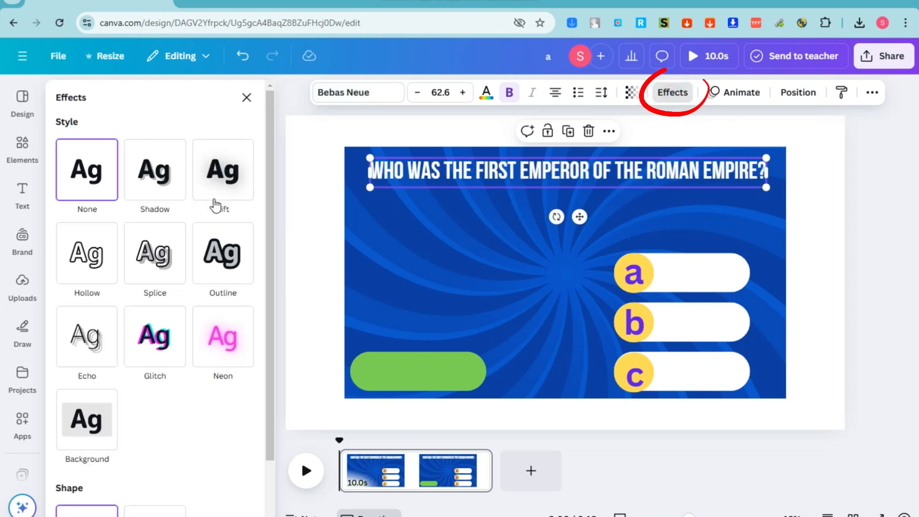
left_click(153, 203)
left_click(216, 195)
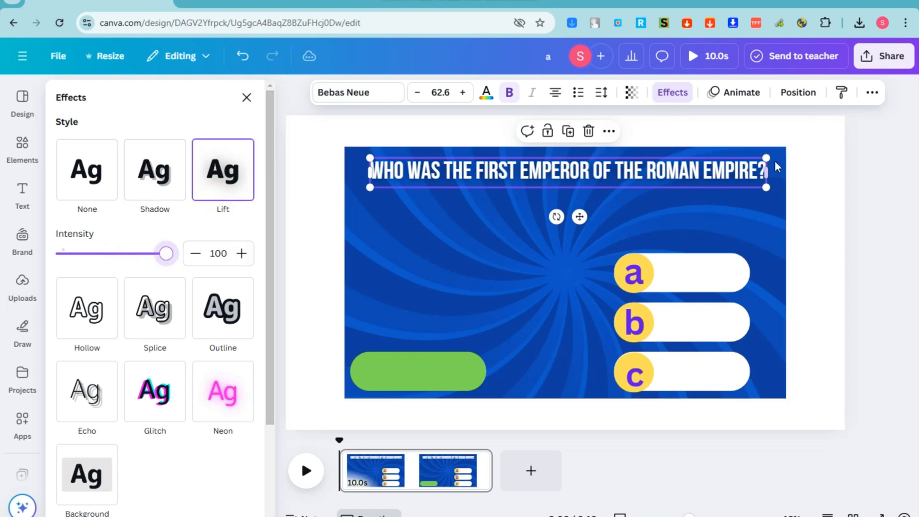
Break the question before ROMAN and enlarge it to 79.5 across the slide's top
left_click_drag(775, 163, 786, 156)
left_click(661, 169)
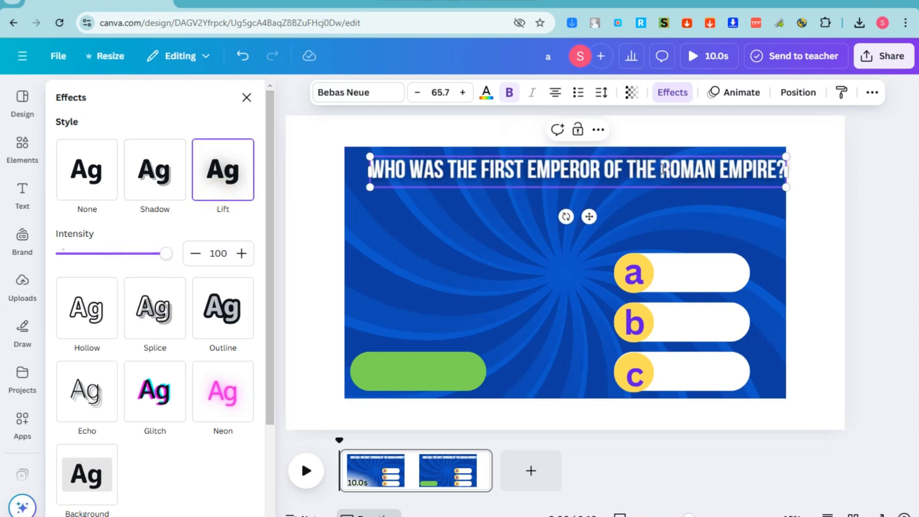
key("Return")
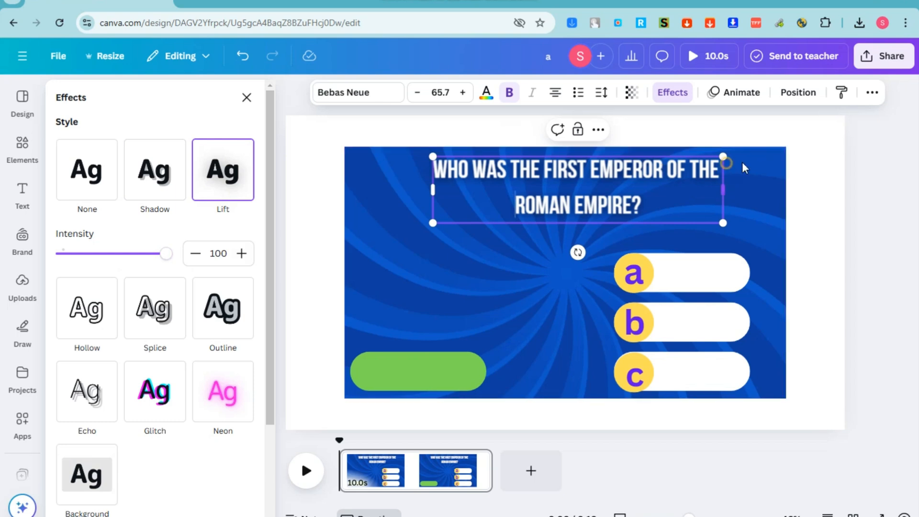
left_click_drag(723, 189, 749, 168)
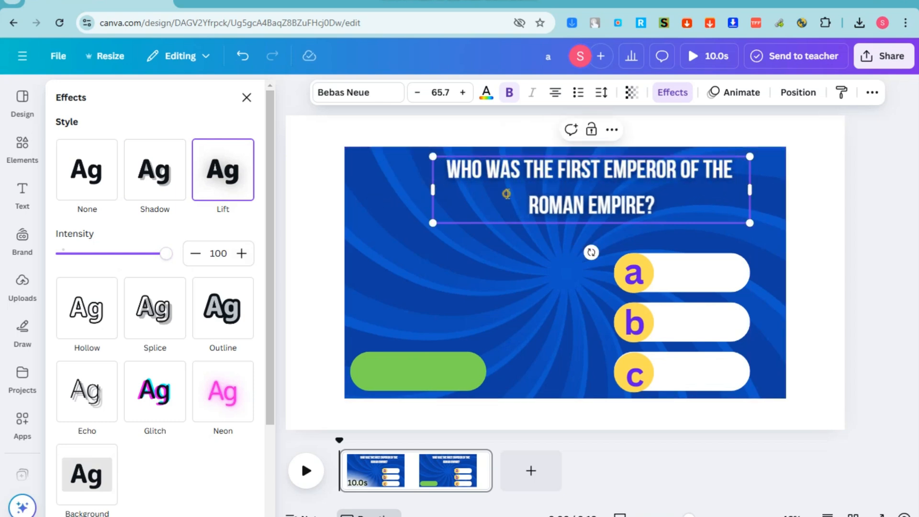
left_click_drag(429, 190, 364, 190)
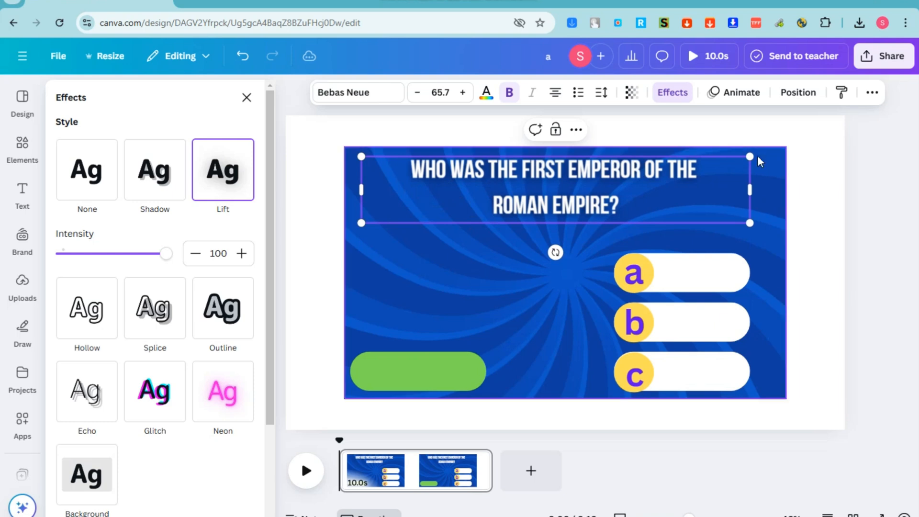
left_click_drag(787, 155, 894, 180)
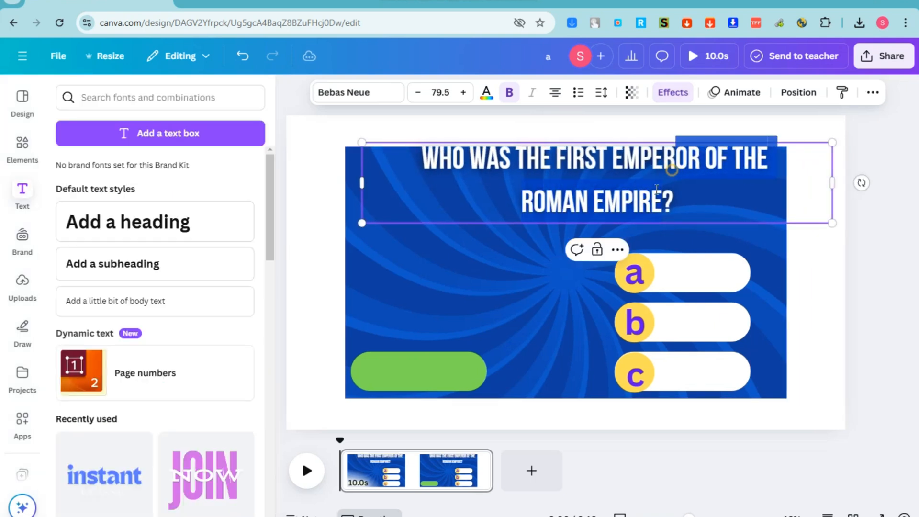
left_click_drag(730, 142, 711, 156)
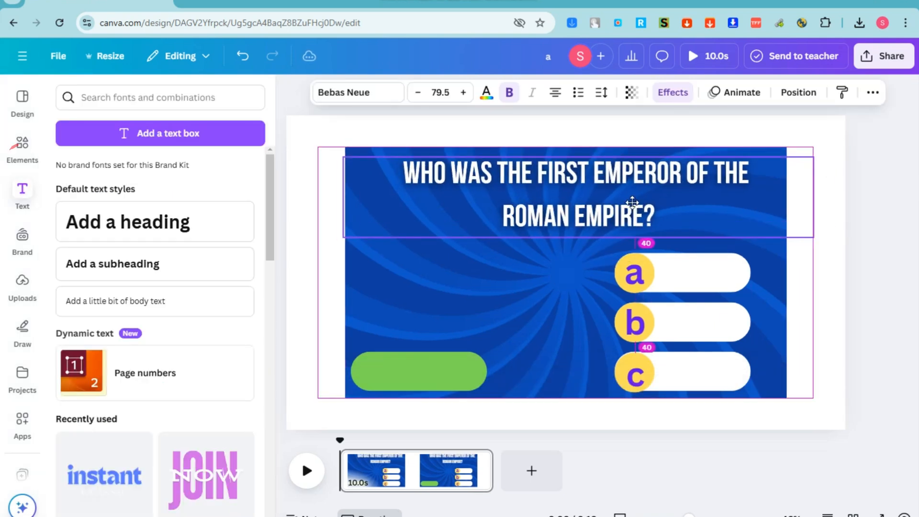
Search graphics for '1' and place a small green number 1 circle at the slide's top-left
left_click(356, 124)
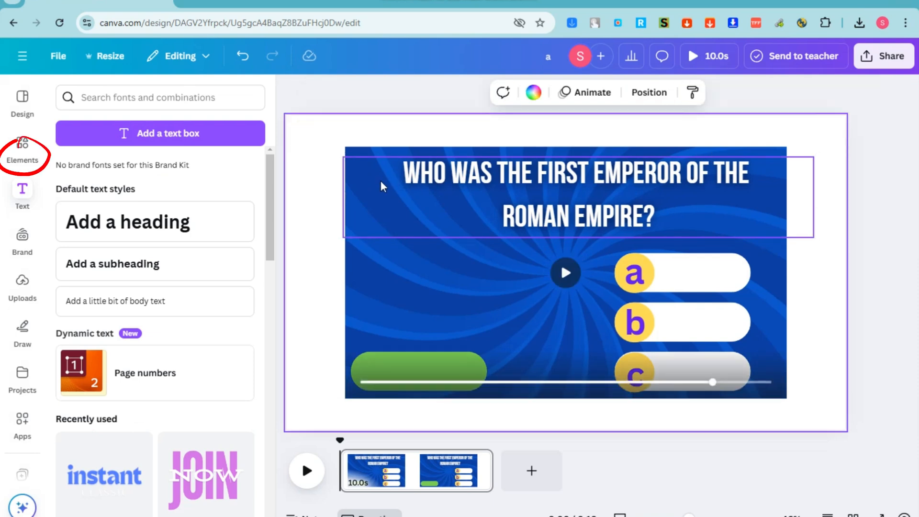
left_click(42, 160)
left_click(129, 98)
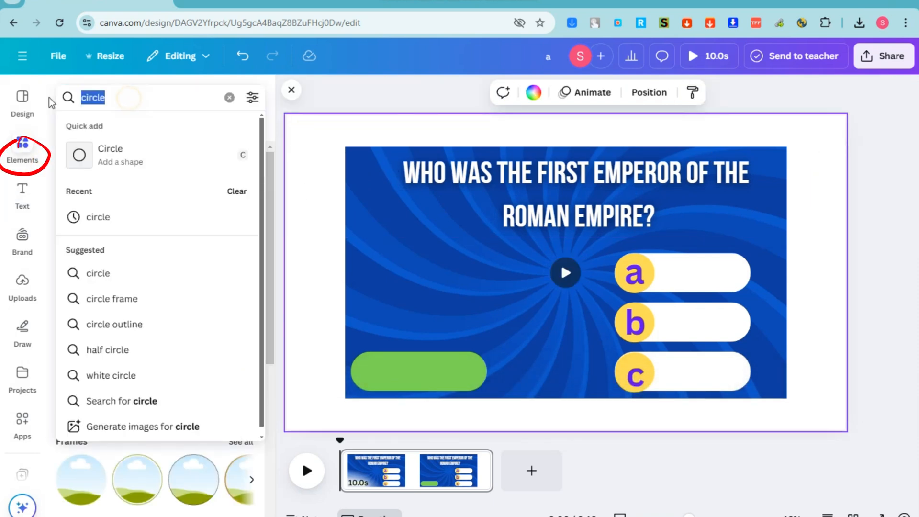
type("1")
key("Return")
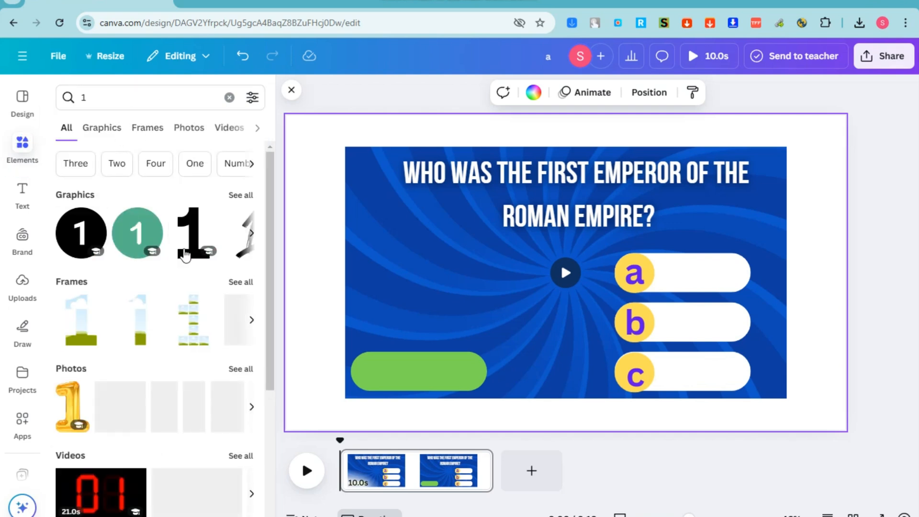
left_click(101, 136)
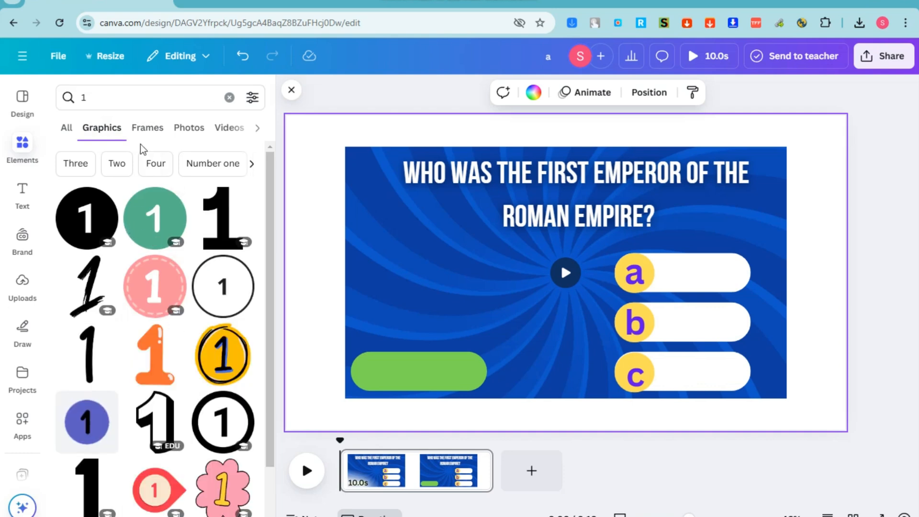
left_click(148, 219)
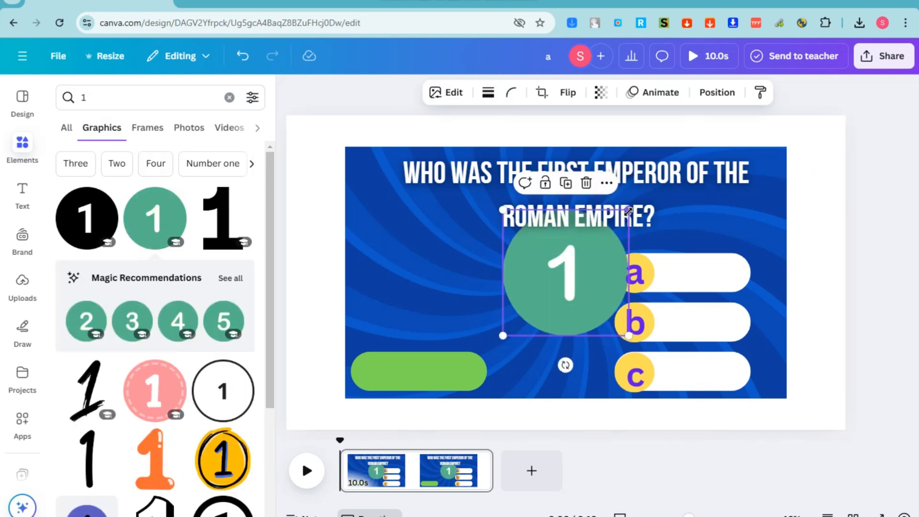
left_click_drag(625, 200, 395, 156)
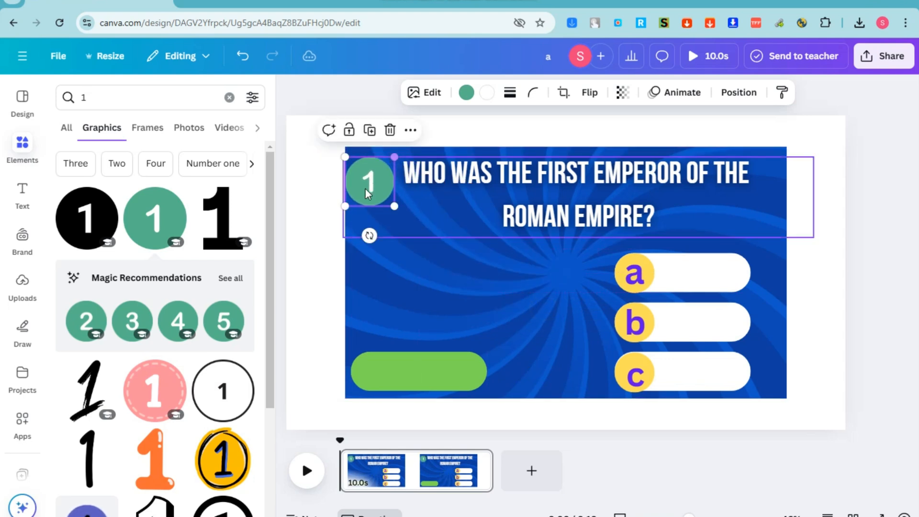
left_click_drag(366, 187, 365, 179)
left_click(564, 211)
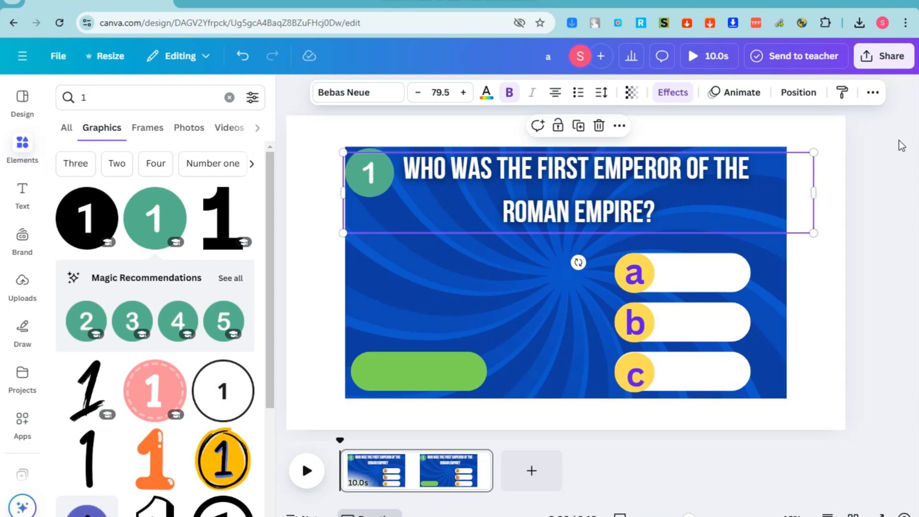
Search Elements for 'timer', then 'timer bar', and show the video results
left_click(91, 97)
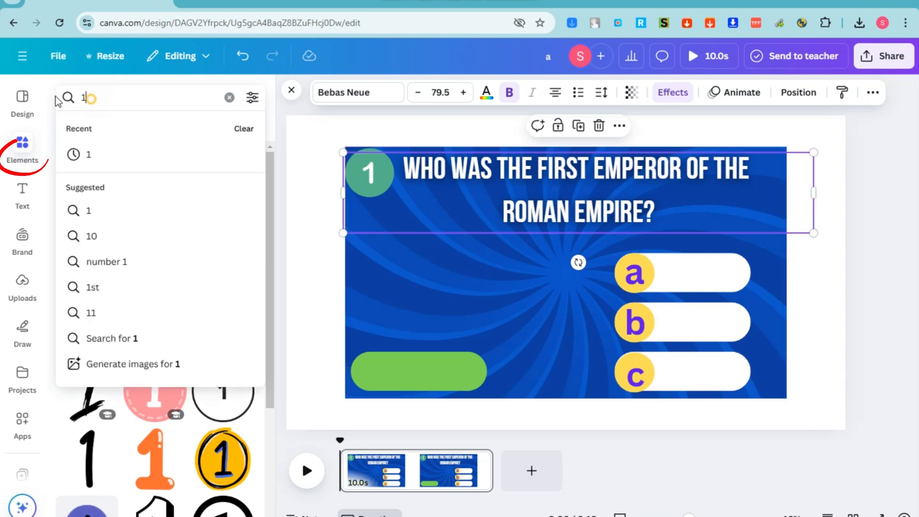
type("timer")
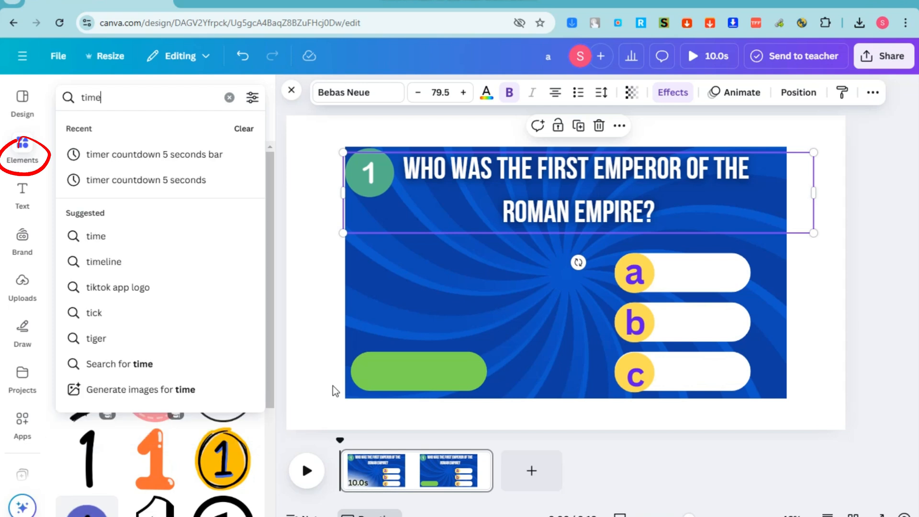
key("Return")
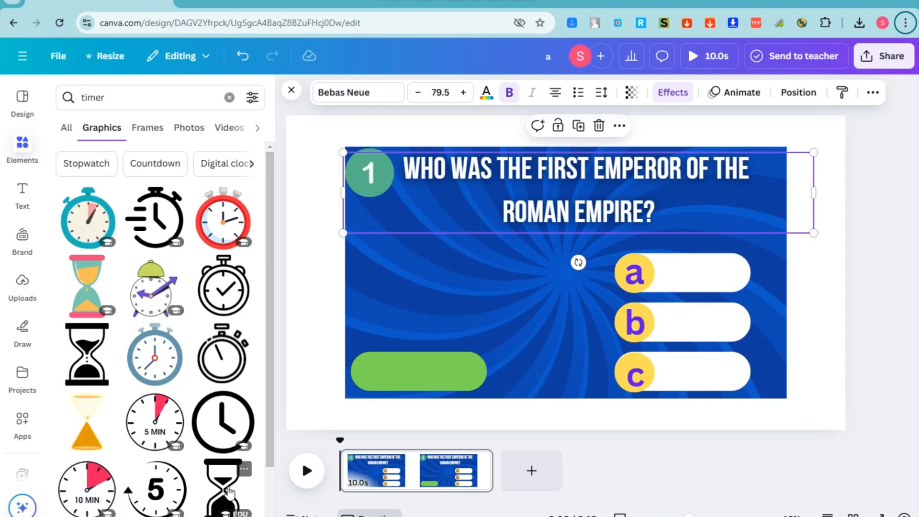
scroll(229, 490, "down", 2)
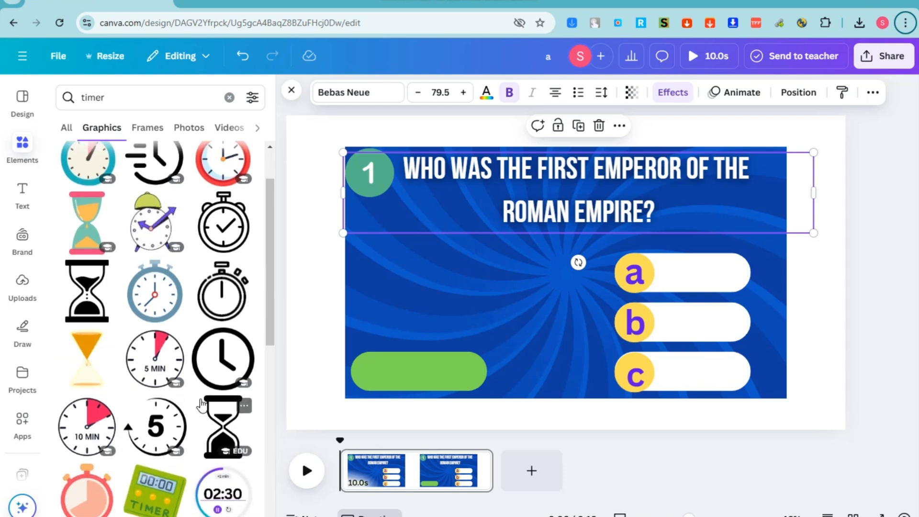
scroll(201, 405, "up", 2)
left_click(132, 101)
type("bar")
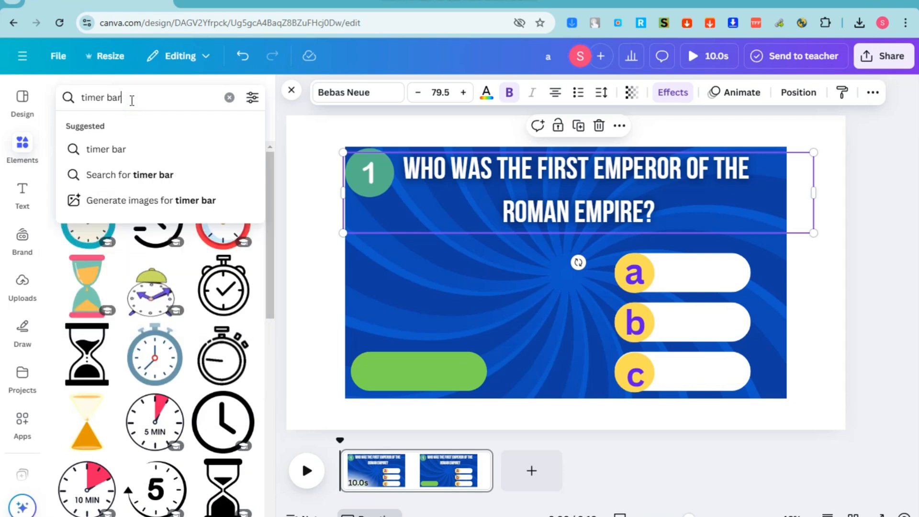
key("Return")
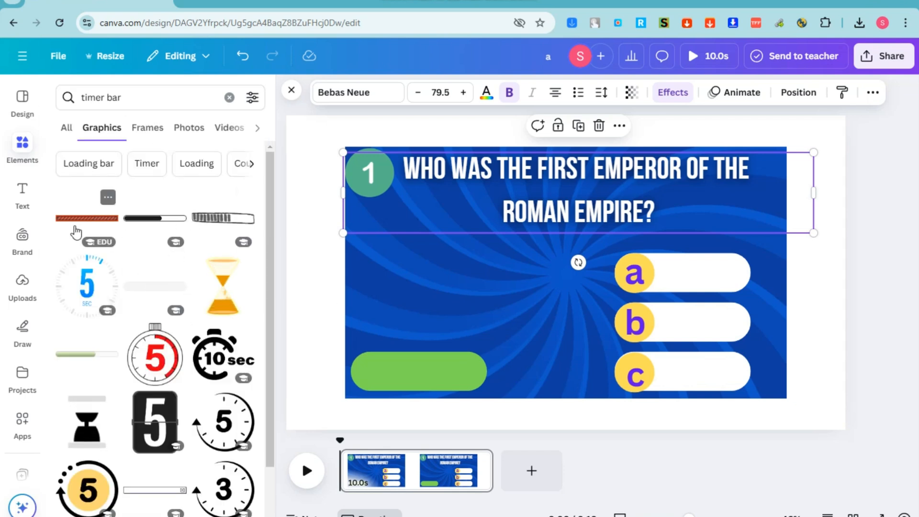
left_click(217, 129)
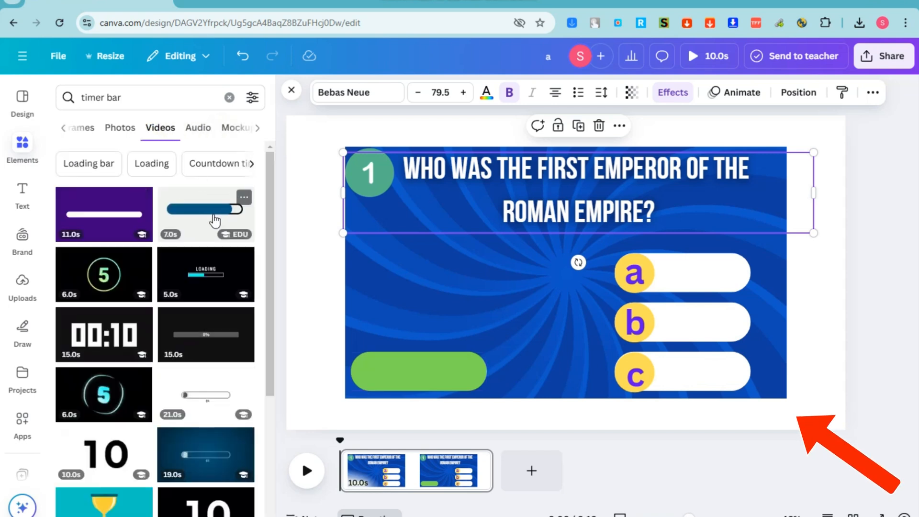
Add the 7-second timer bar video without its background, shrunk over the answer area
left_click(214, 220)
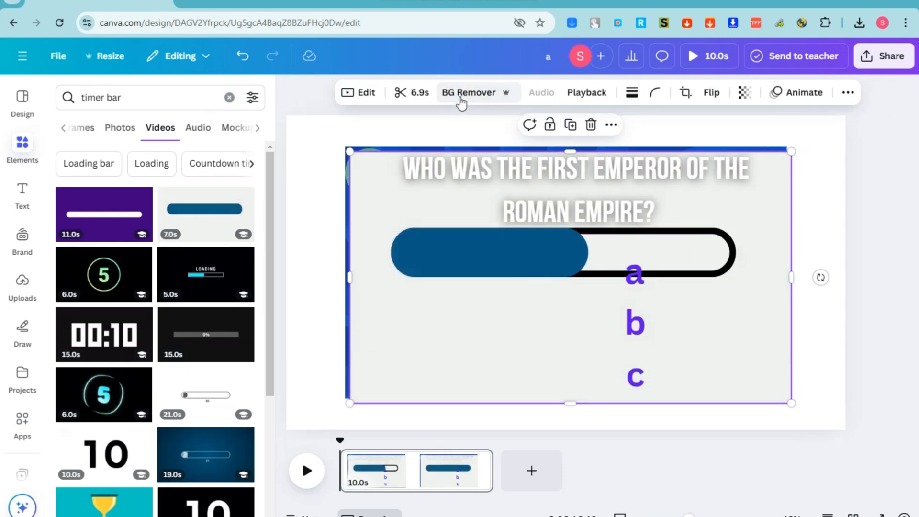
left_click(477, 94)
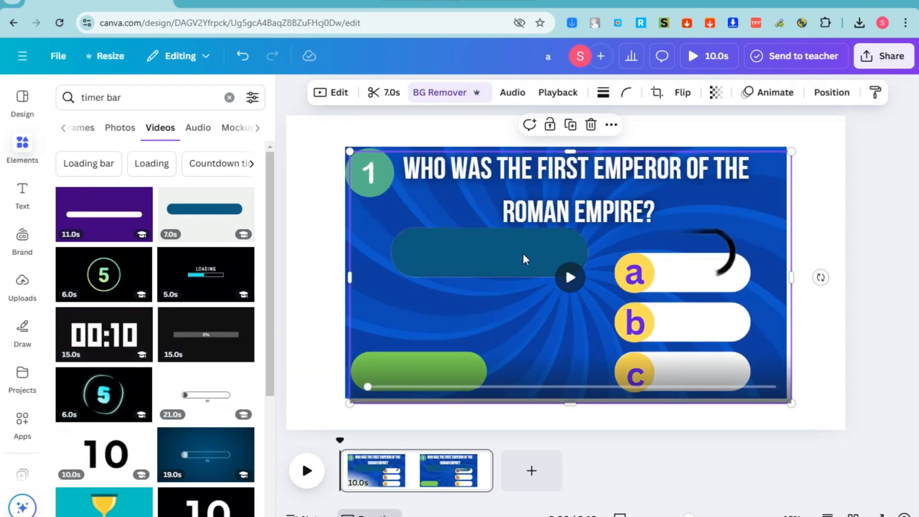
left_click_drag(515, 264, 501, 285)
left_click_drag(775, 172, 564, 293)
left_click_drag(429, 332, 570, 366)
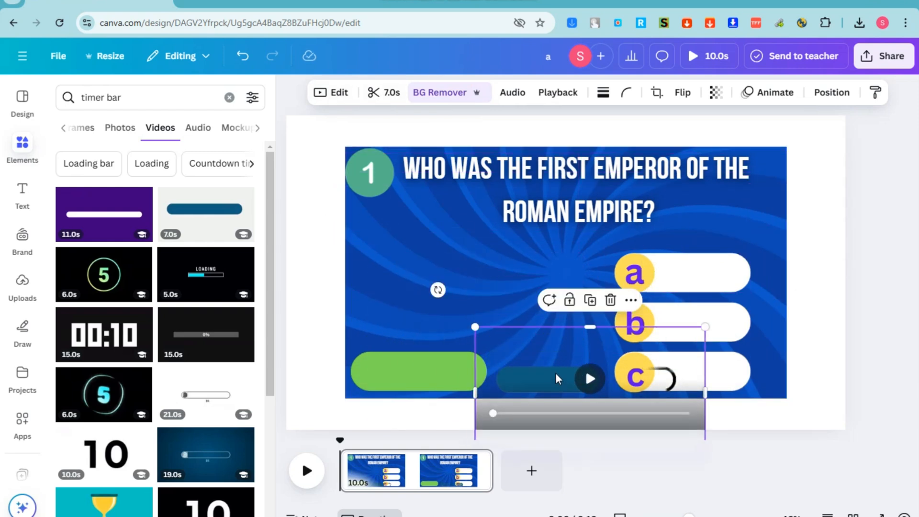
left_click(319, 242)
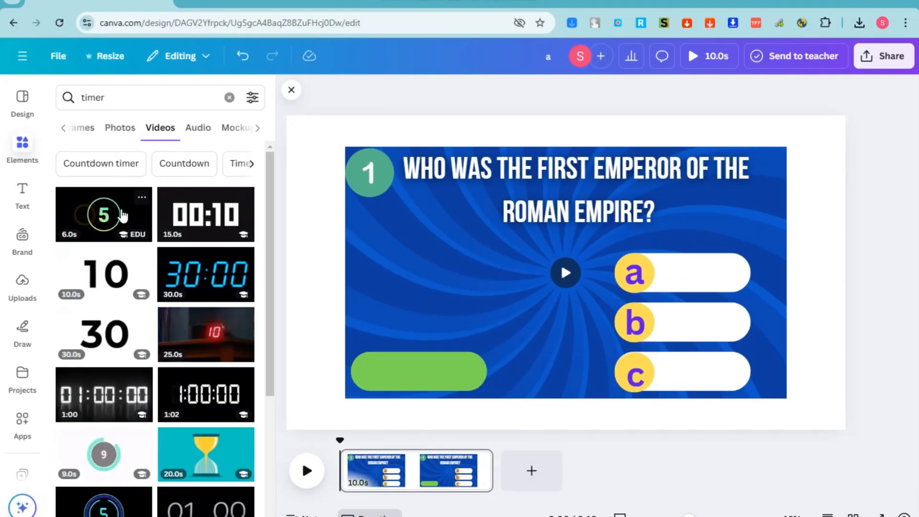
Add the 5 countdown video without its background, shrunk onto answer c's pill
left_click(123, 216)
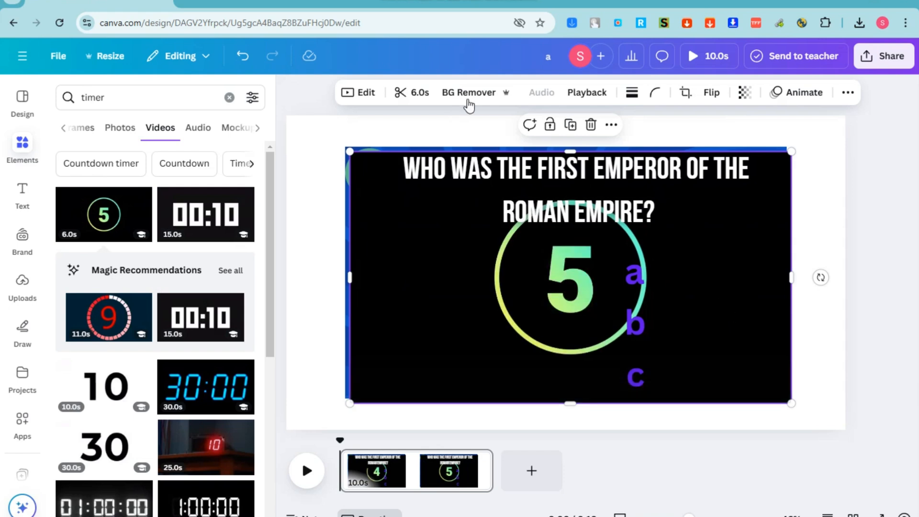
left_click(468, 98)
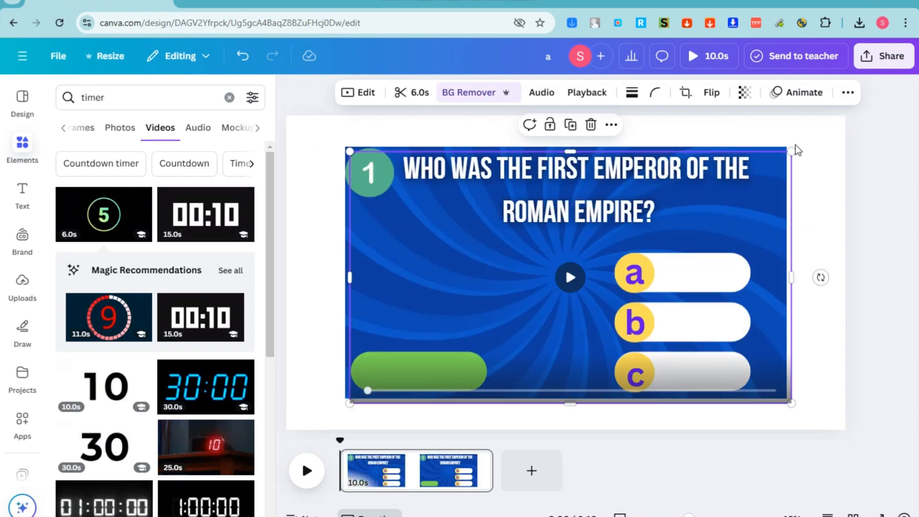
left_click_drag(791, 151, 445, 324)
left_click_drag(404, 358, 750, 364)
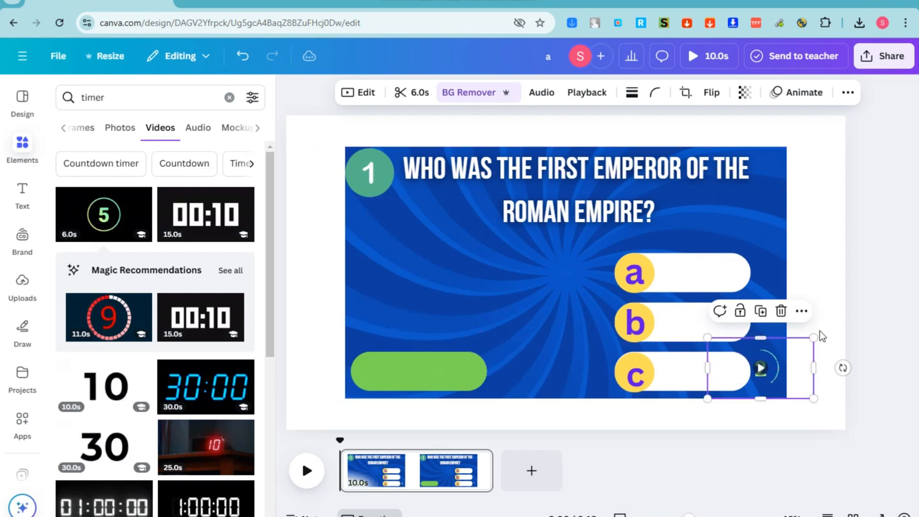
left_click_drag(811, 336, 787, 352)
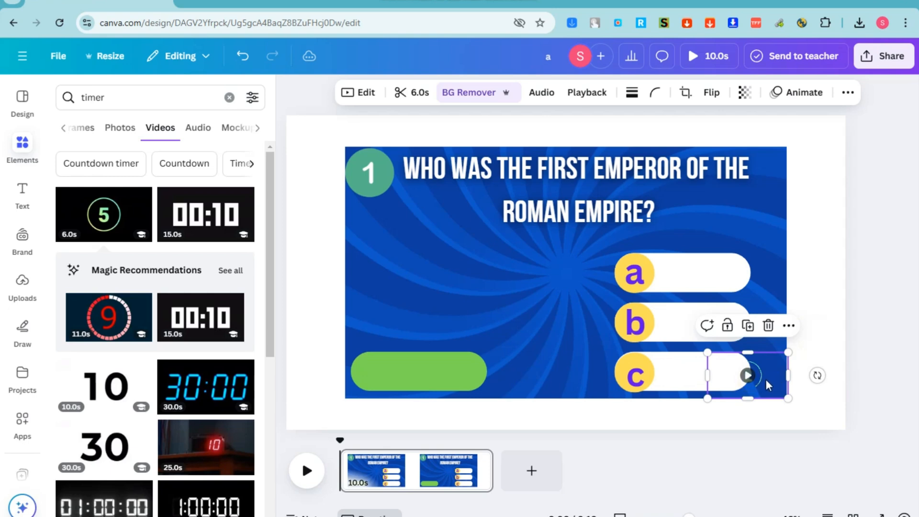
left_click_drag(767, 383, 783, 382)
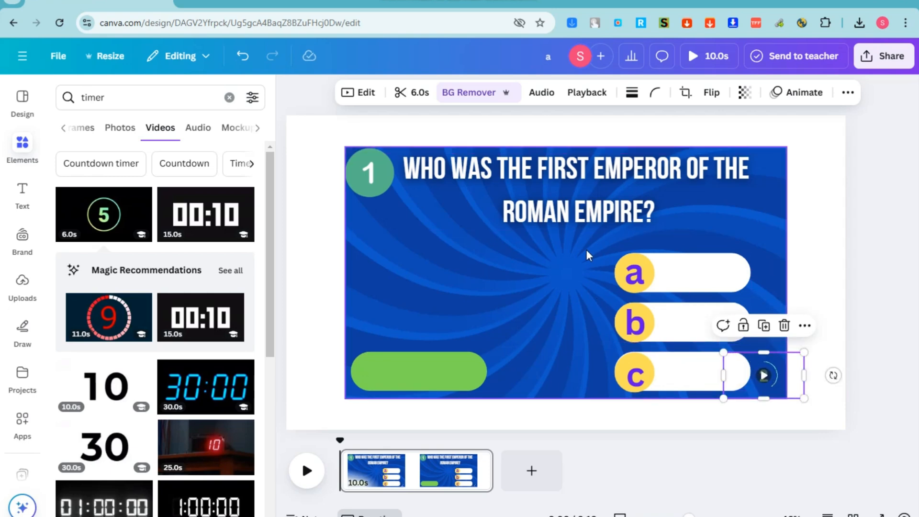
Undo an accidental background video move and crop the timer video narrower from the left
left_click_drag(586, 250, 665, 328)
key("ctrl+z")
left_click(698, 260)
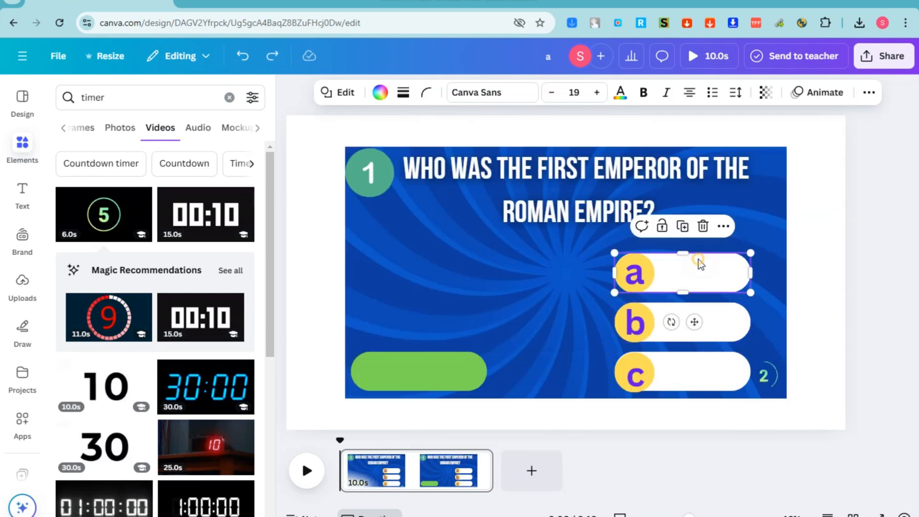
left_click_drag(584, 246, 679, 308)
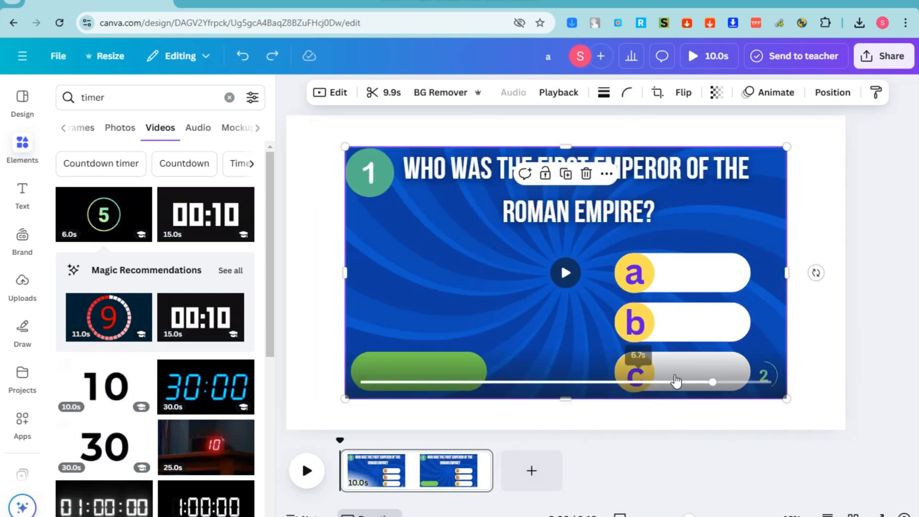
left_click(814, 346)
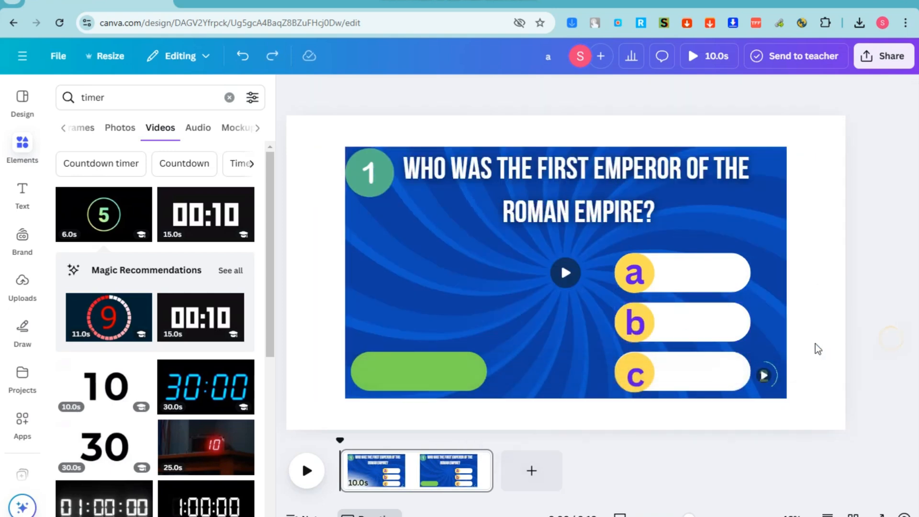
left_click(614, 251)
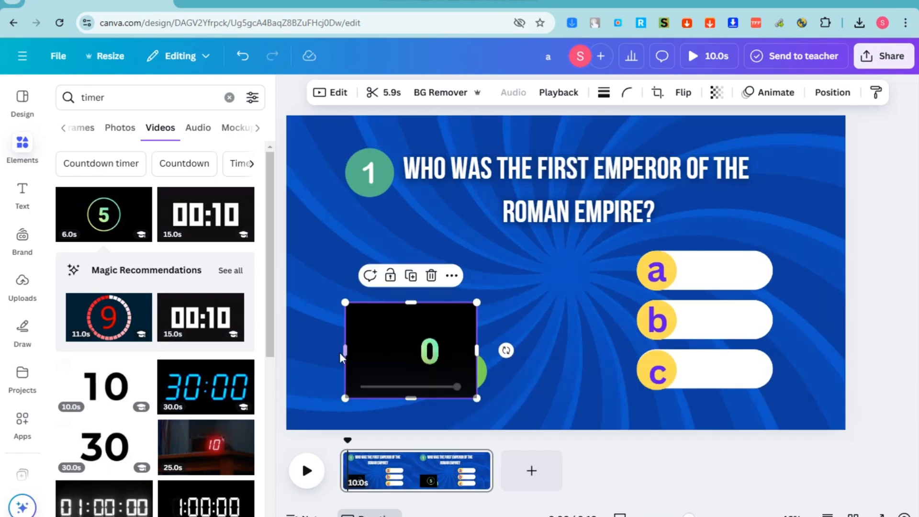
left_click_drag(342, 352, 808, 380)
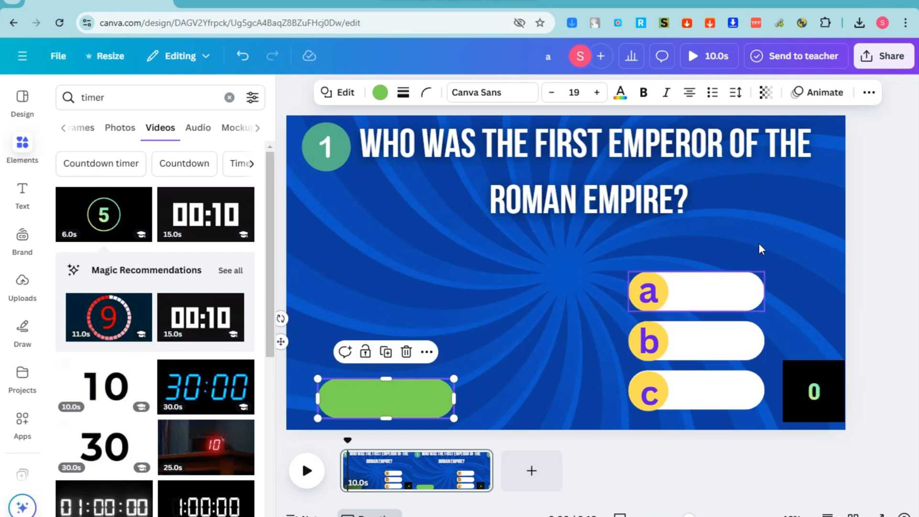
left_click(880, 233)
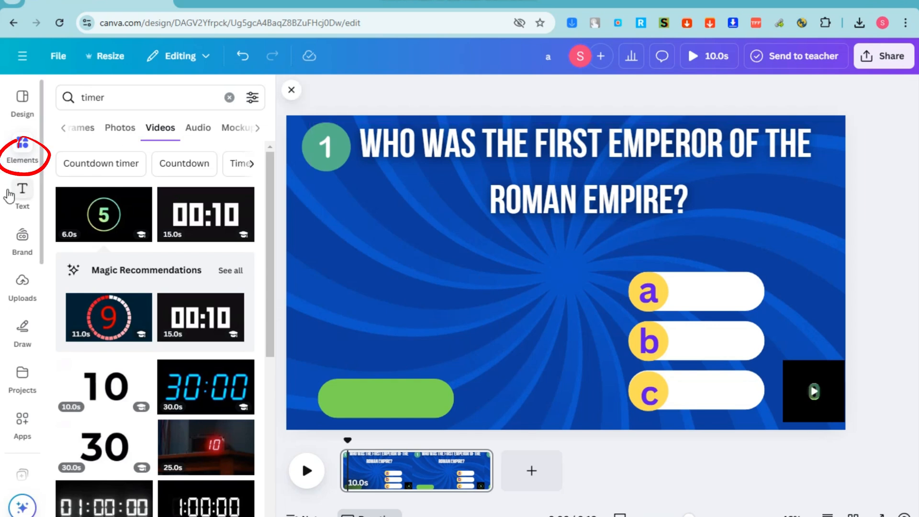
Search for 'frame' and place a resized picture frame on the slide's left
left_click(105, 98)
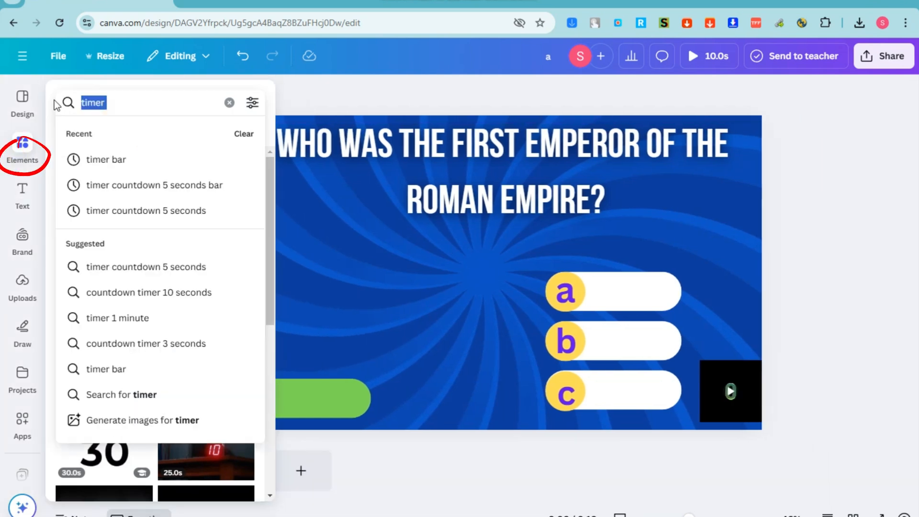
type("frame")
key("Return")
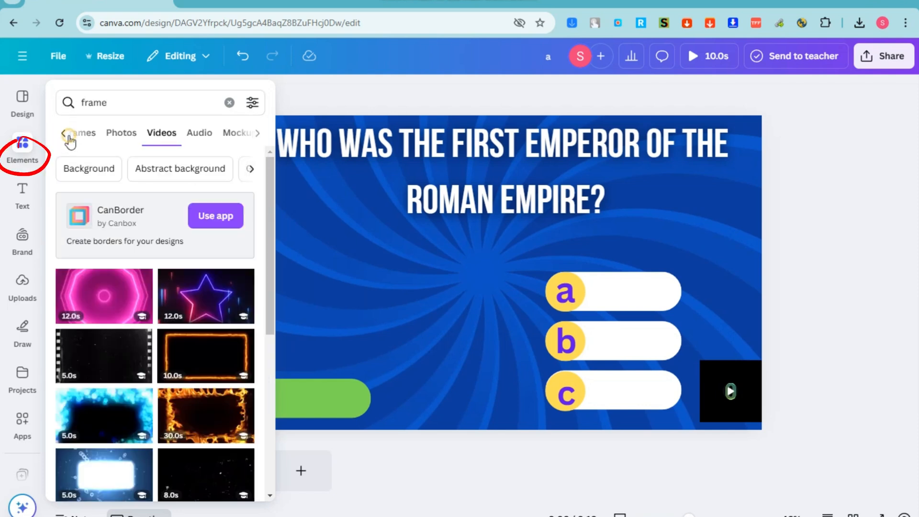
left_click(146, 128)
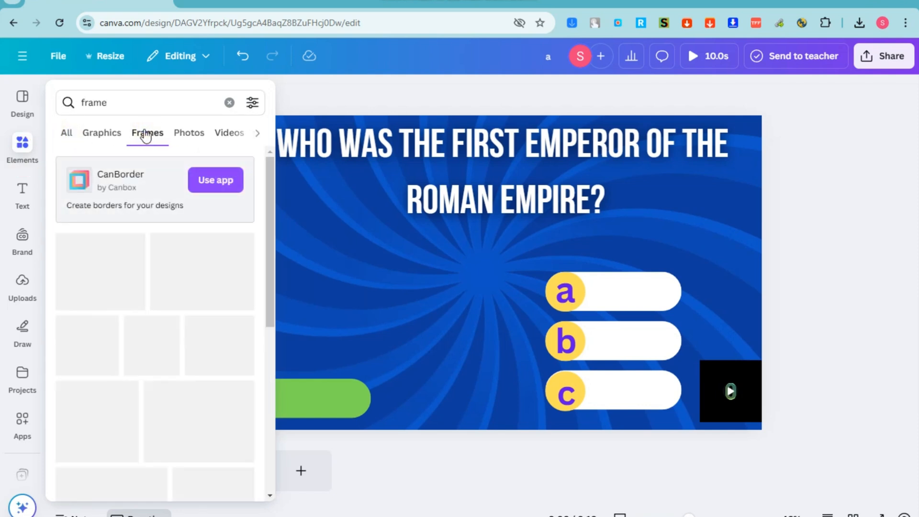
left_click_drag(82, 270, 239, 302)
left_click(287, 407)
left_click(304, 304)
left_click(323, 303)
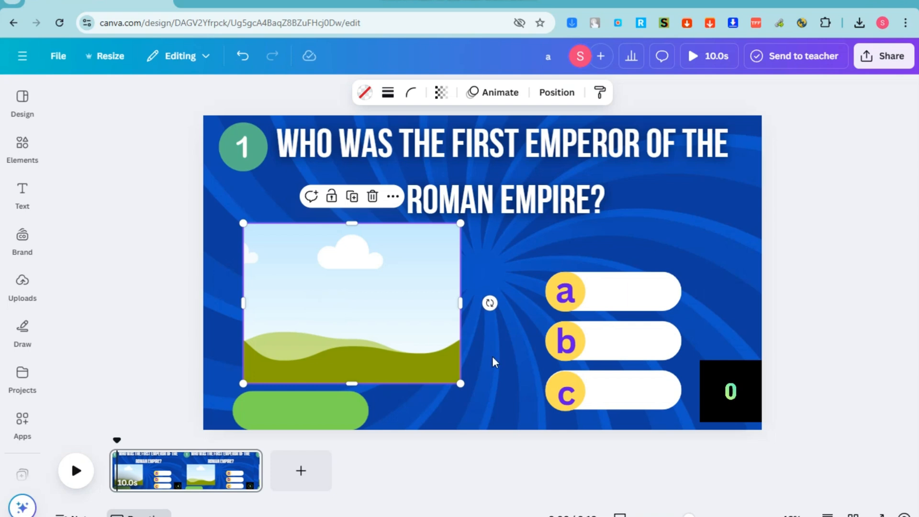
Move the three answer pills up about 75 px together
left_click_drag(642, 421, 542, 265)
left_click_drag(582, 294, 586, 253)
left_click(318, 302)
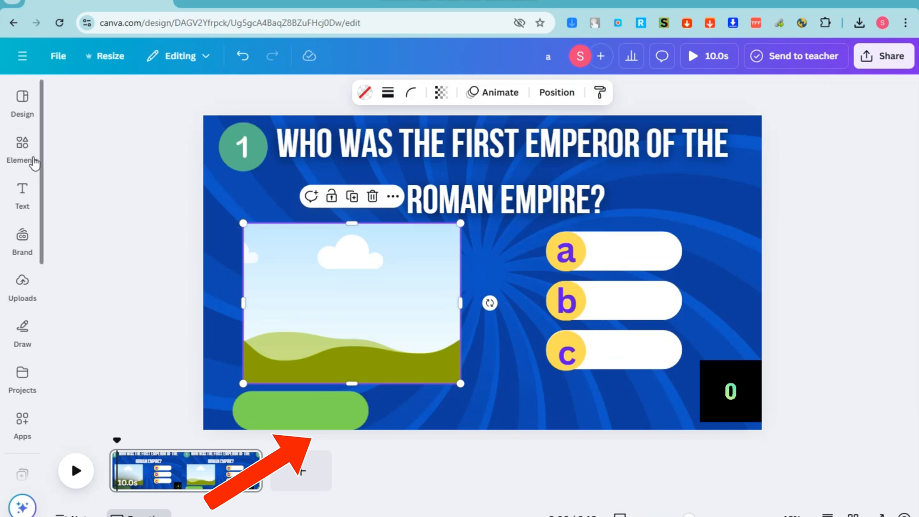
left_click(22, 149)
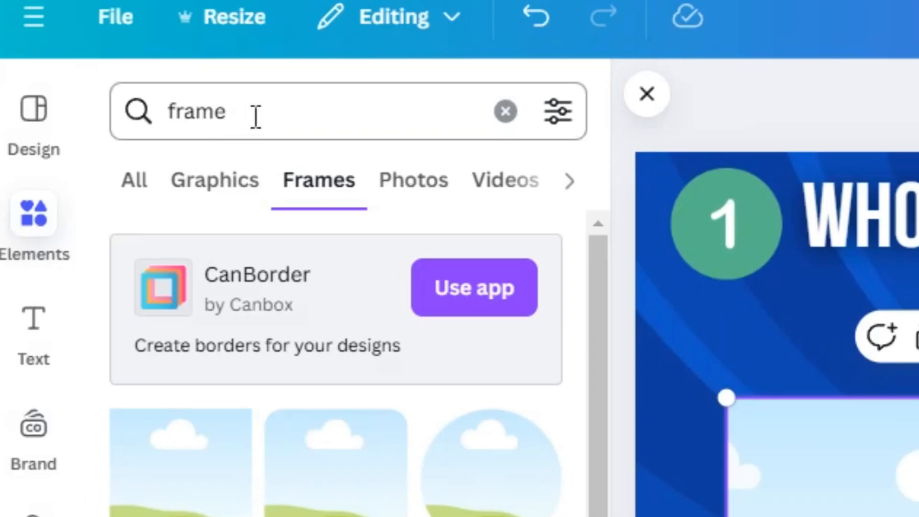
Search 'roman empire' photos and drop the Colosseum emperor photo into the frame
left_click(256, 117)
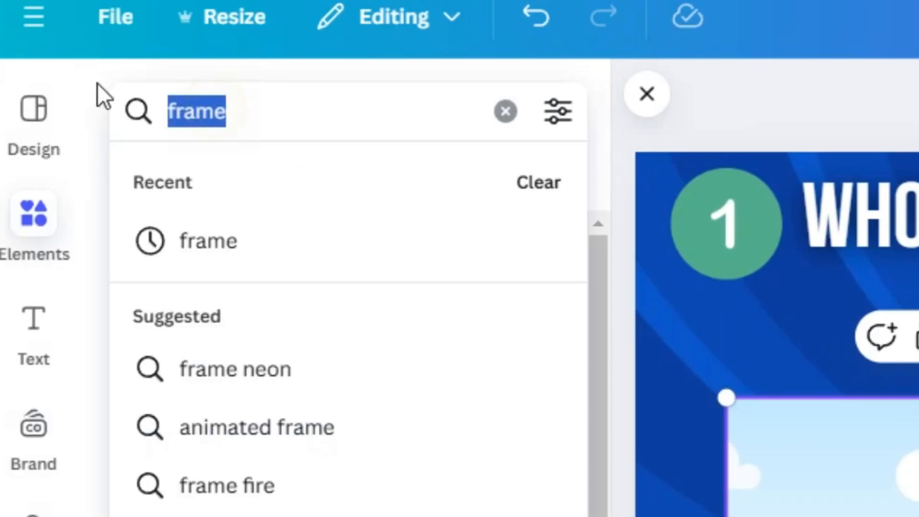
type("roman empire")
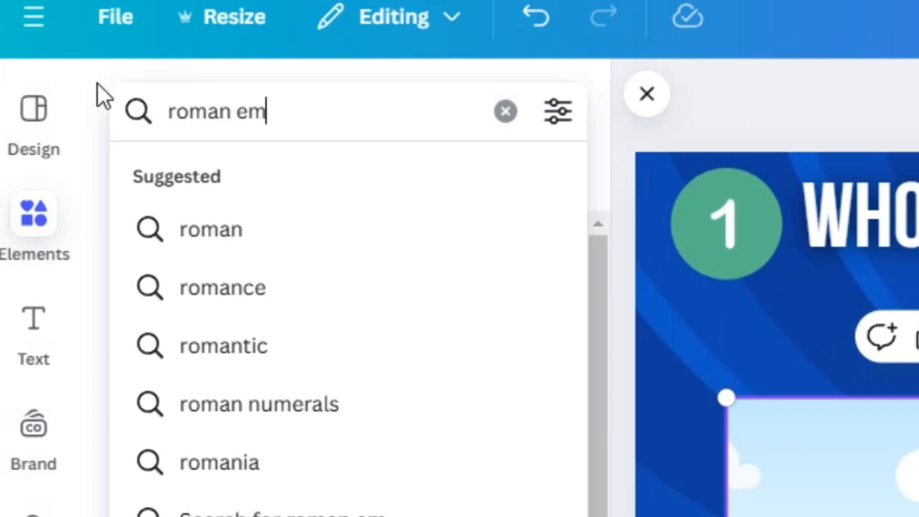
key("Return")
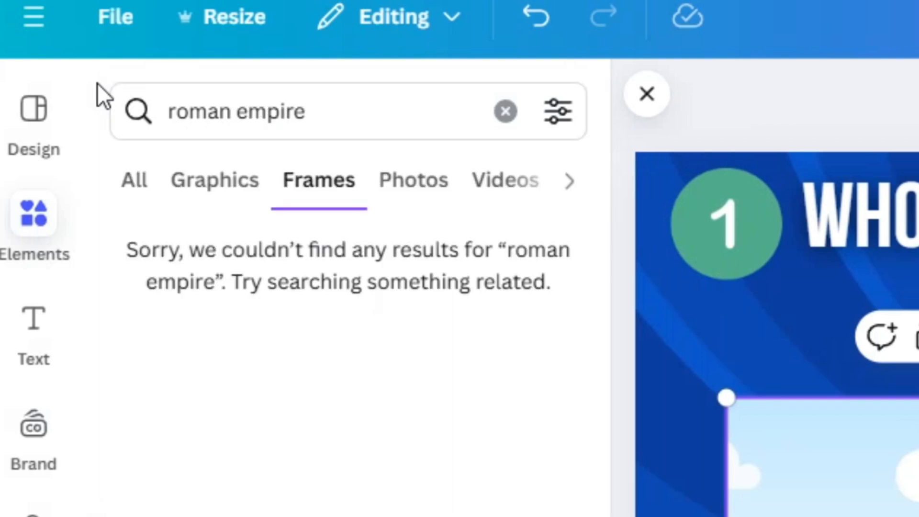
left_click(392, 196)
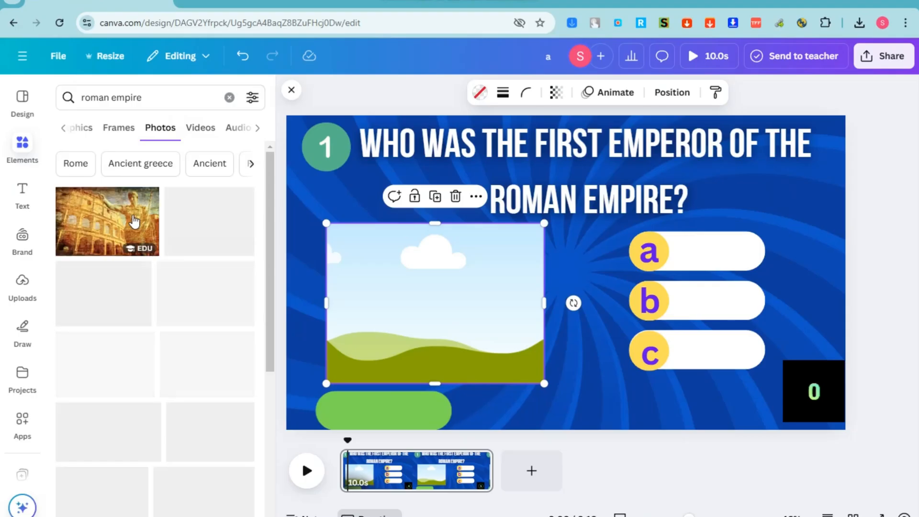
left_click_drag(99, 223, 397, 275)
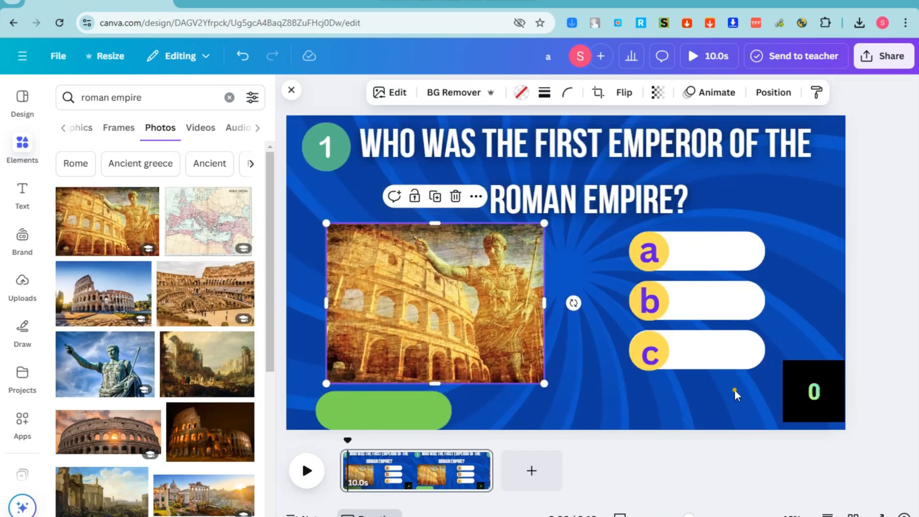
Shift the answer pills left, put the green bar beneath them, and enlarge and reposition the photo
left_click_drag(734, 389, 652, 227)
left_click_drag(682, 242, 664, 247)
left_click_drag(480, 285, 486, 287)
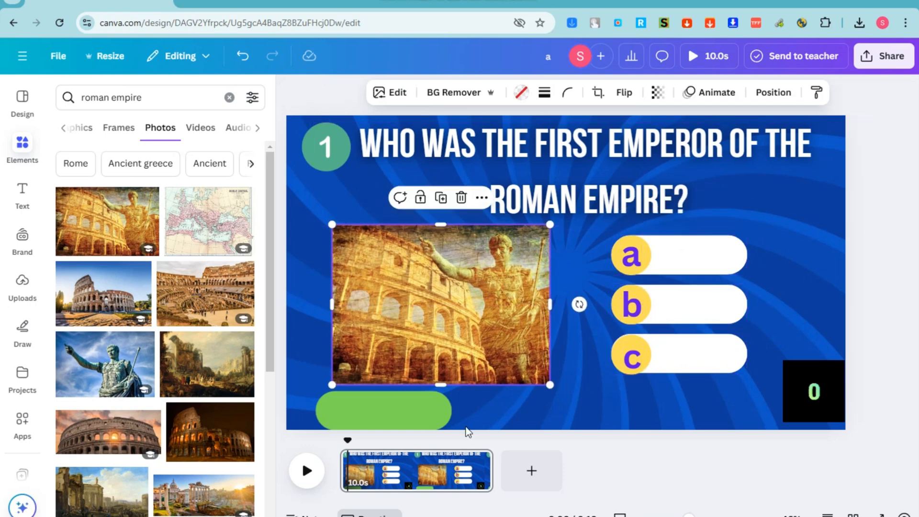
left_click_drag(422, 416, 729, 412)
left_click_drag(496, 339, 493, 358)
left_click_drag(550, 242, 555, 237)
left_click_drag(518, 296, 506, 288)
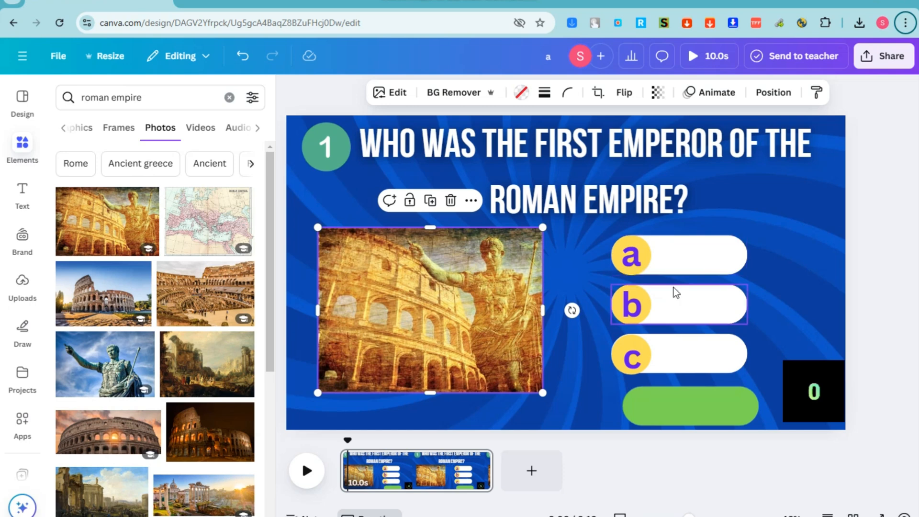
Add a heading on answer pill a and paste 'Julius Caesar' as its text
left_click(22, 190)
left_click(155, 221)
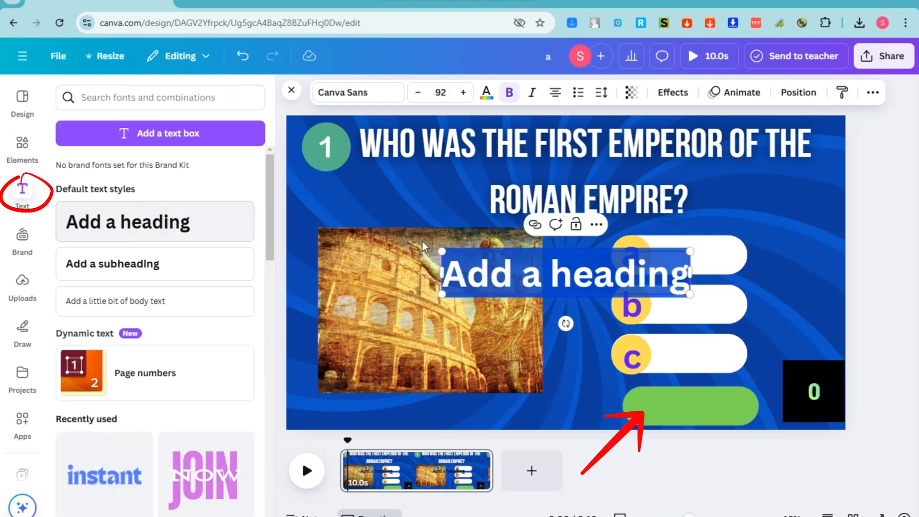
left_click_drag(690, 251, 589, 269)
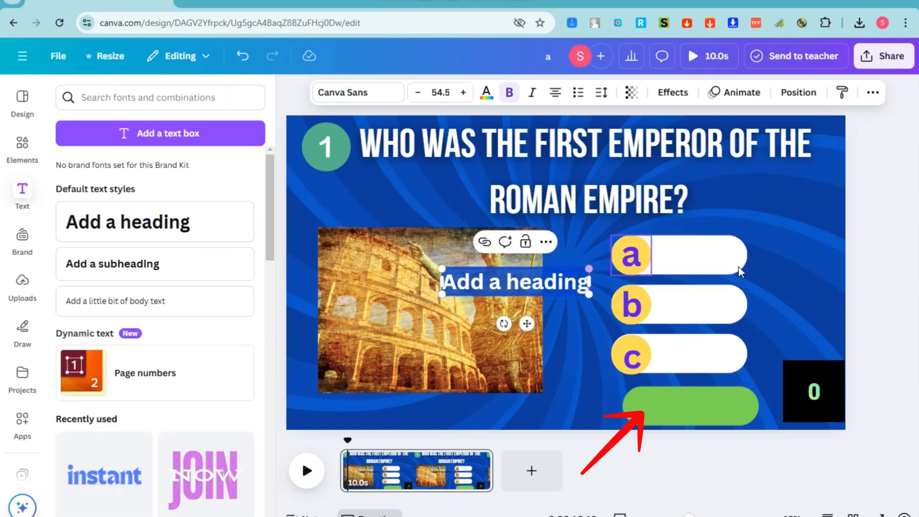
left_click(786, 264)
left_click_drag(528, 286, 693, 263)
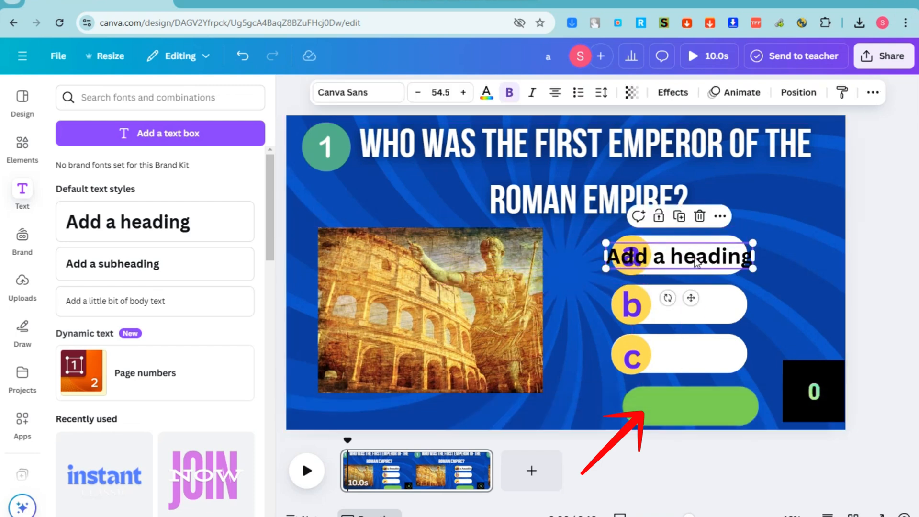
double_click(695, 261)
type("Julius Caesar")
left_click_drag(751, 264, 772, 256)
Widen pill a to fit and enlarge the Julius Caesar text
left_click(745, 259)
left_click_drag(722, 257, 737, 259)
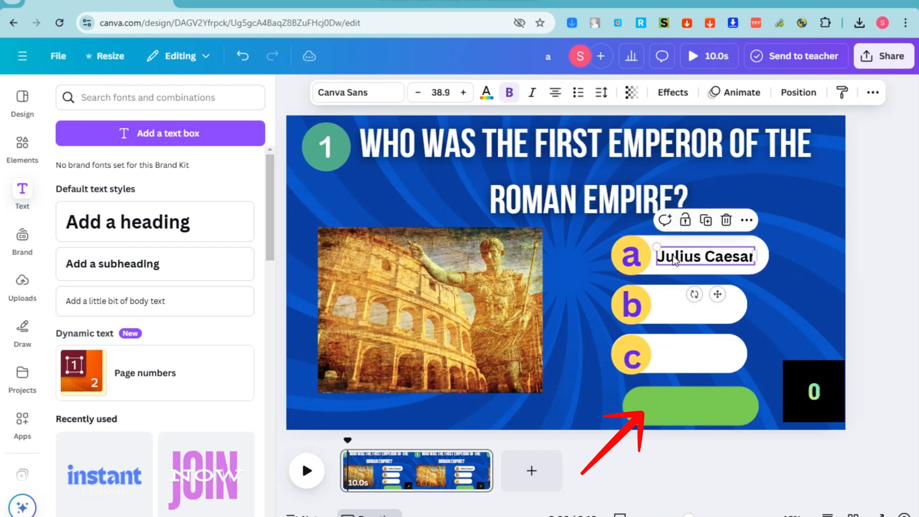
left_click_drag(657, 245, 645, 244)
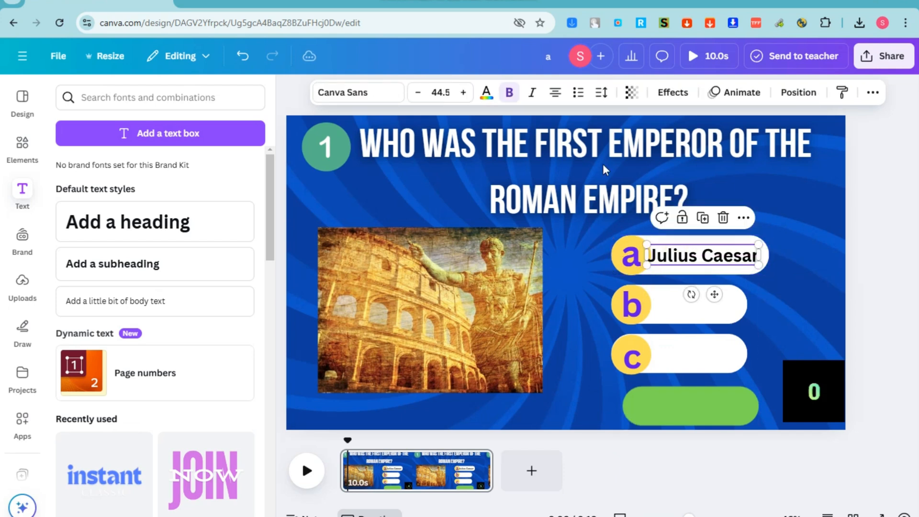
left_click(386, 92)
Set the JULIUS CAESAR text to Bebas Neue and enlarge it
left_click(113, 221)
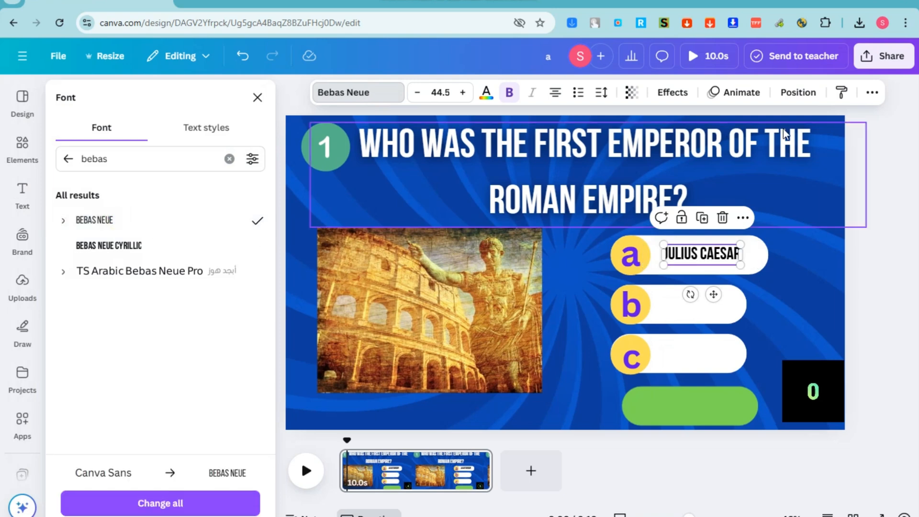
left_click_drag(741, 244, 762, 238)
left_click_drag(664, 264, 656, 267)
left_click(824, 273)
left_click(720, 254)
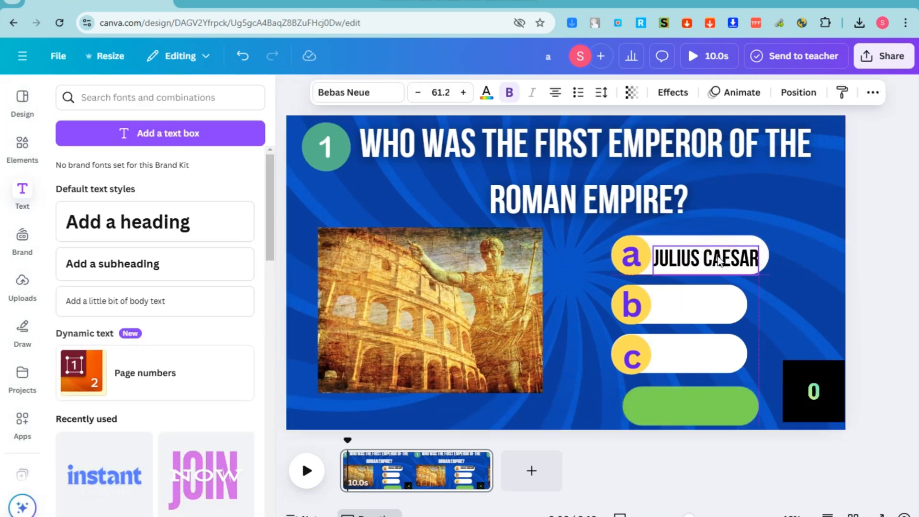
Give JULIUS CAESAR a Lift effect with intensity 76
left_click(671, 92)
left_click(216, 180)
left_click_drag(117, 253, 316, 258)
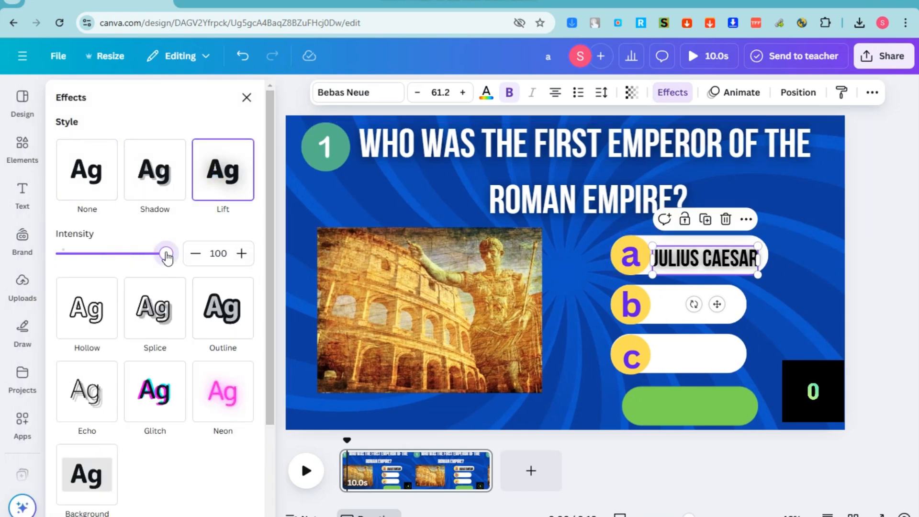
left_click_drag(166, 257, 141, 254)
left_click_drag(713, 262, 716, 258)
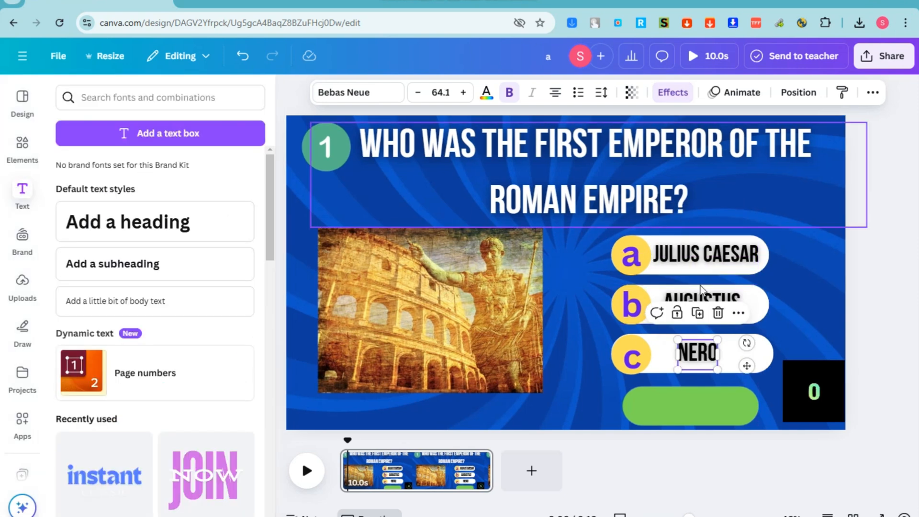
left_click(820, 277)
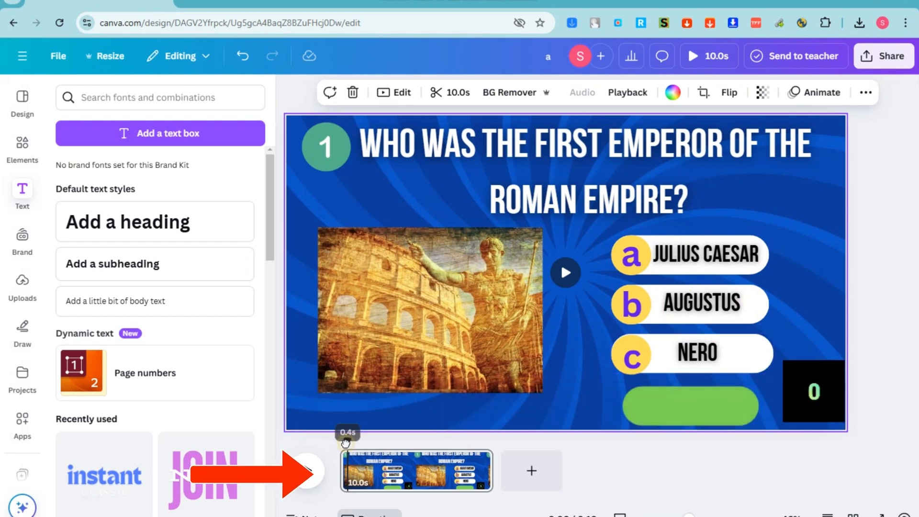
Split the quiz page at 7.2 s into a 7.2 s page and a 2.7 s page
left_click_drag(346, 443, 445, 445)
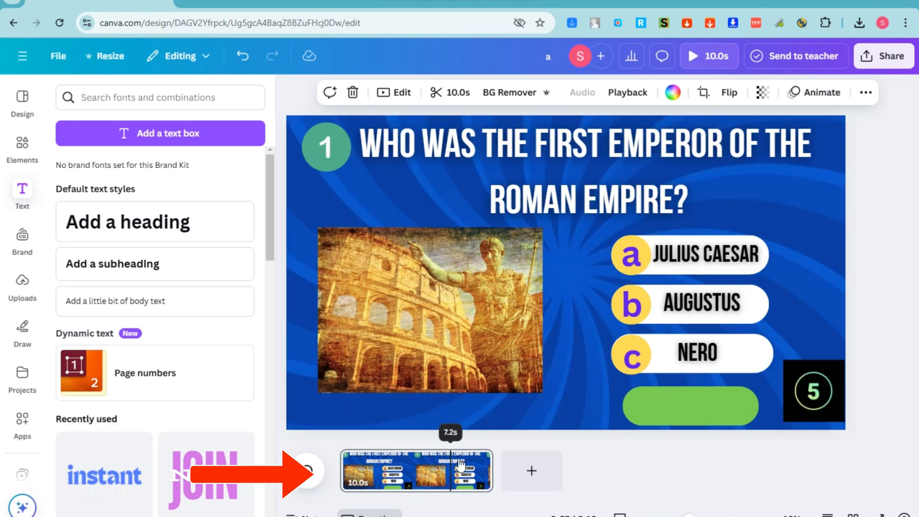
right_click(460, 479)
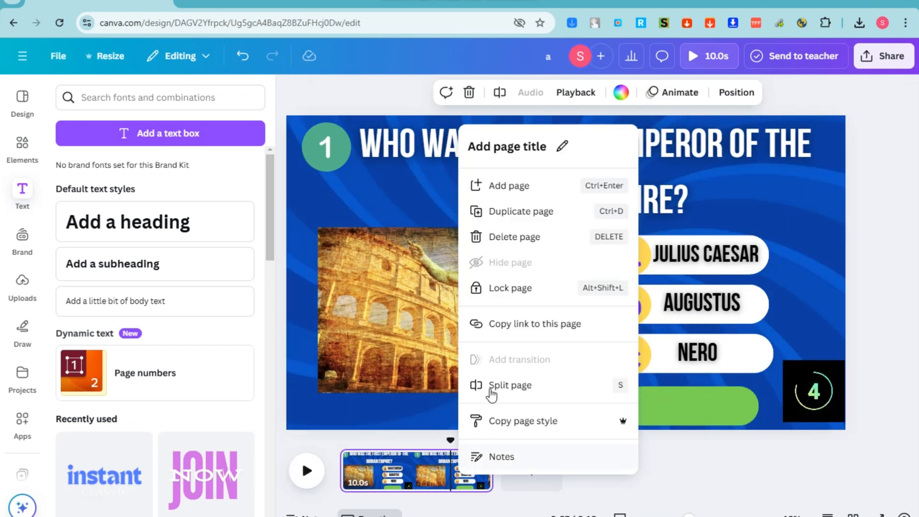
left_click(505, 389)
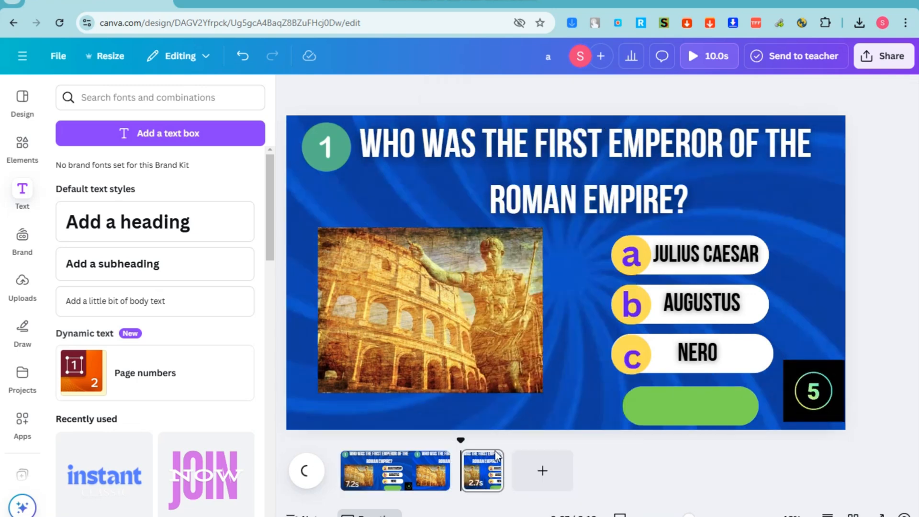
Place the green highlight bar behind AUGUSTUS and review its Flicker animation settings
left_click(694, 415)
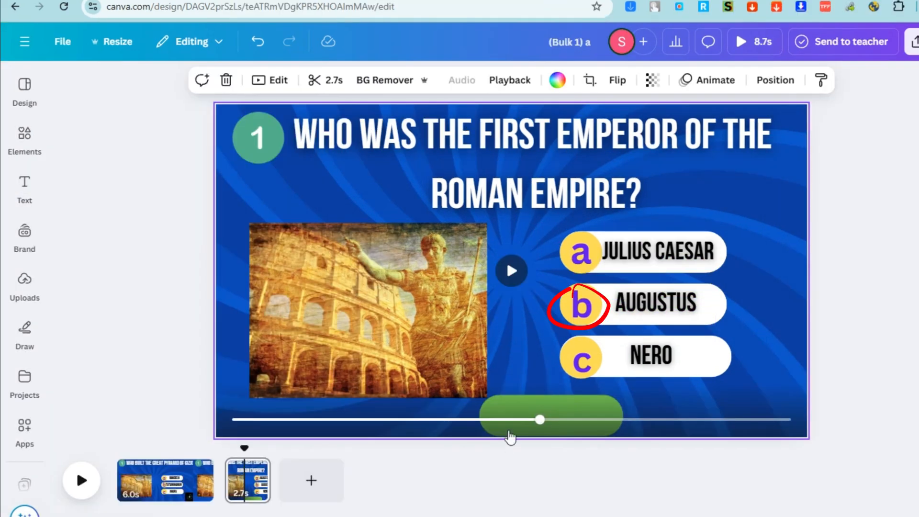
left_click(507, 430)
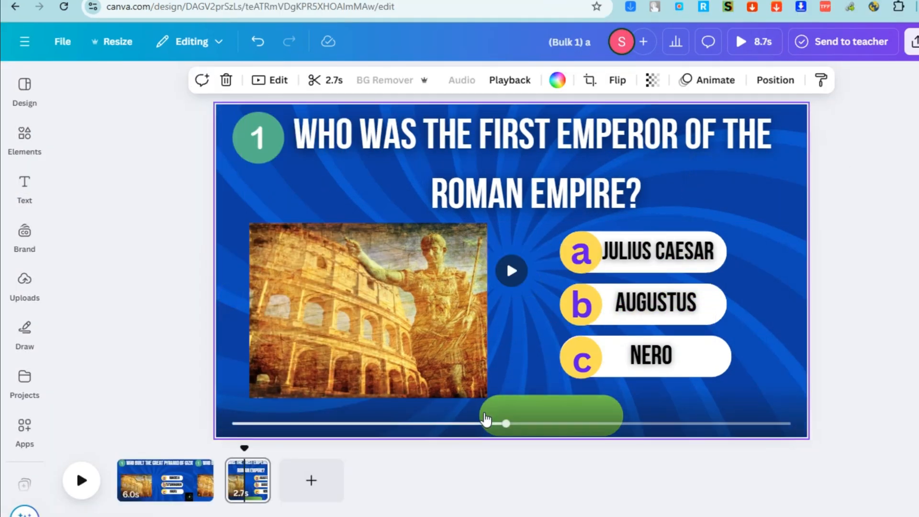
left_click(522, 401)
left_click_drag(539, 424, 650, 304)
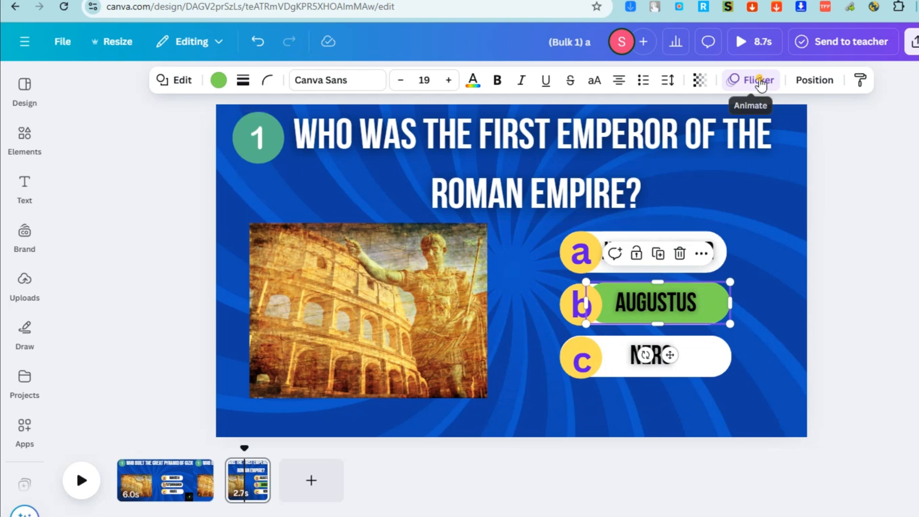
left_click(753, 80)
scroll(160, 437, "down", 1)
scroll(160, 437, "down", 5)
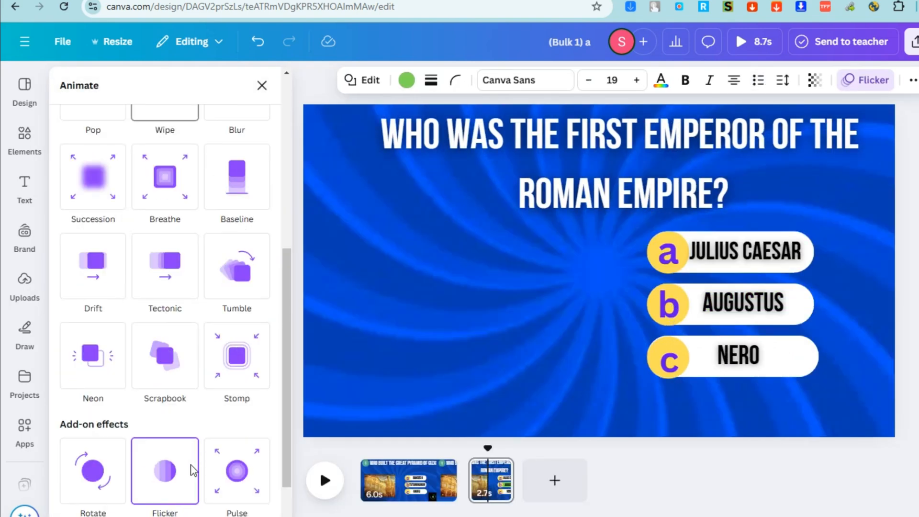
scroll(282, 441, "down", 2)
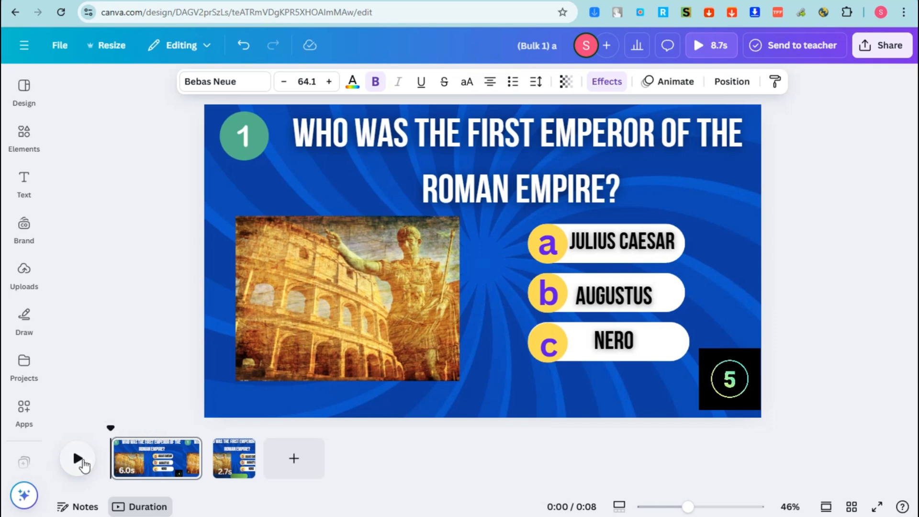
Preview the slide's animations and look through the uploaded files panel
left_click(77, 458)
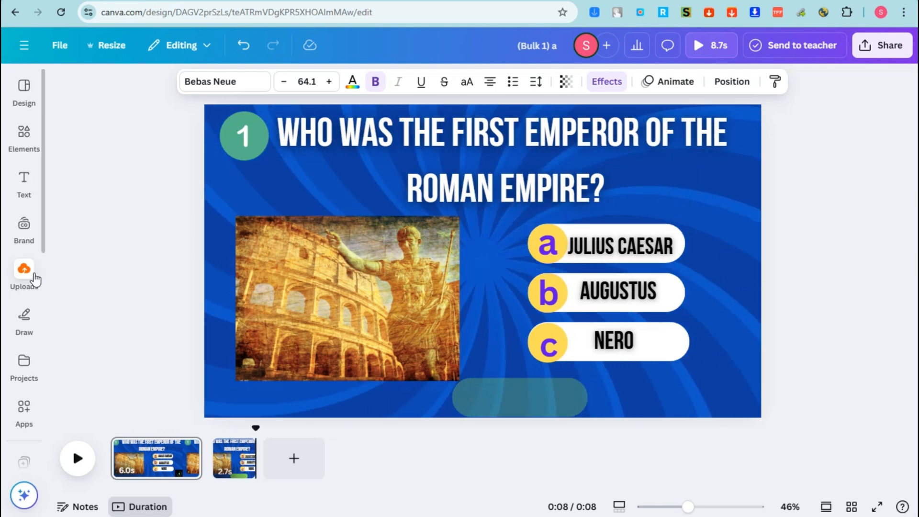
left_click(25, 275)
left_click(24, 181)
Search the Elements library for 'audio' and browse the tracks under the Audio tab
left_click(25, 144)
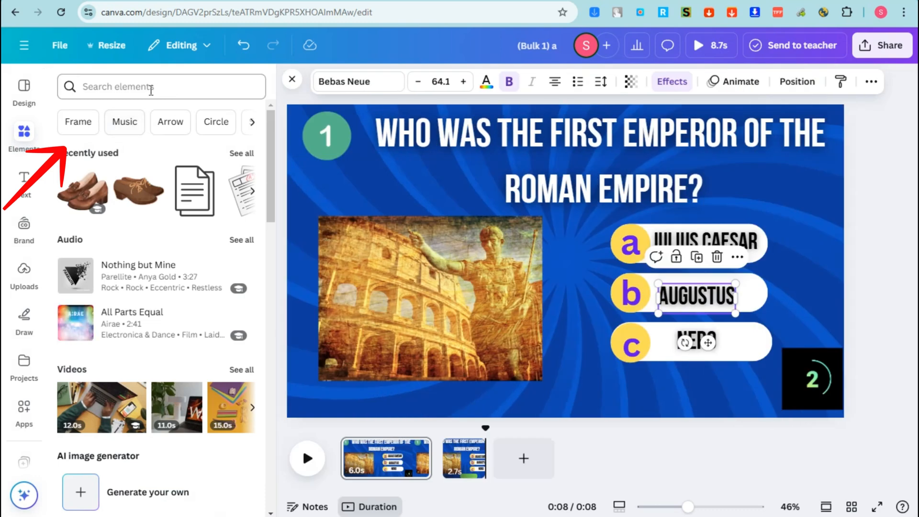
left_click(141, 88)
type("audio")
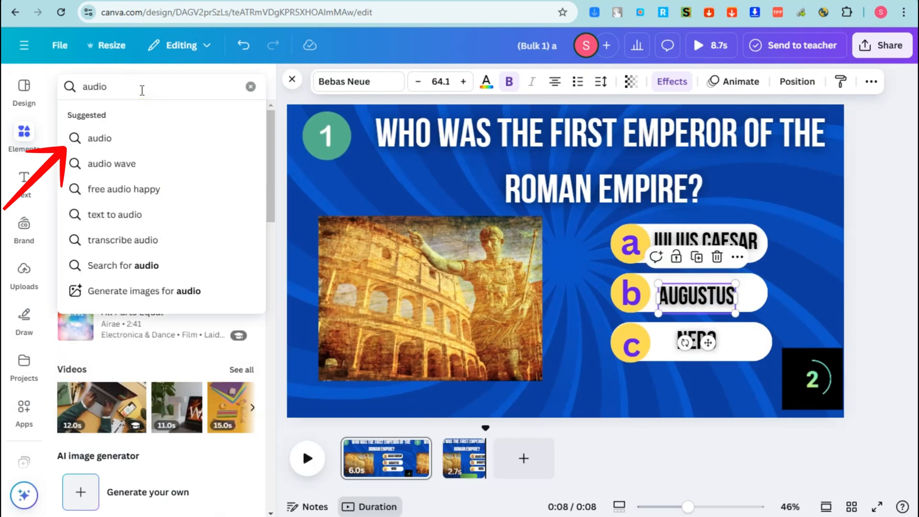
key("Return")
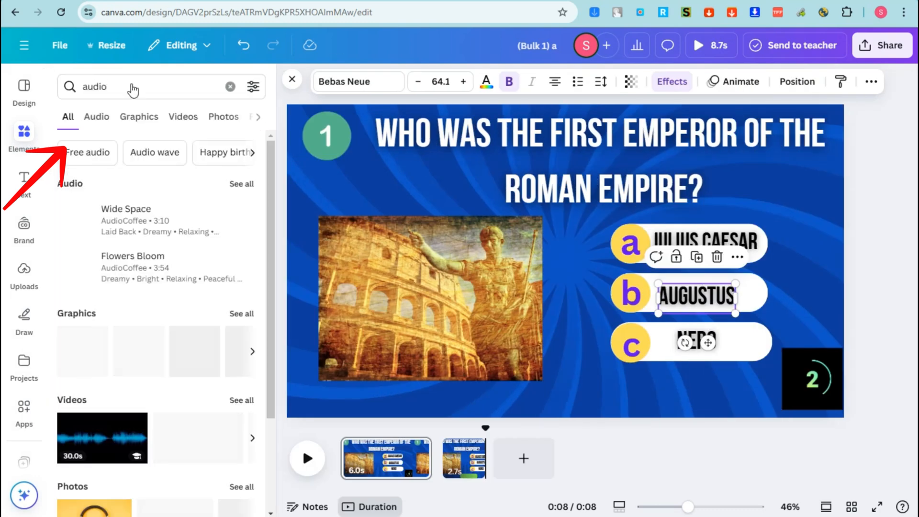
left_click(107, 117)
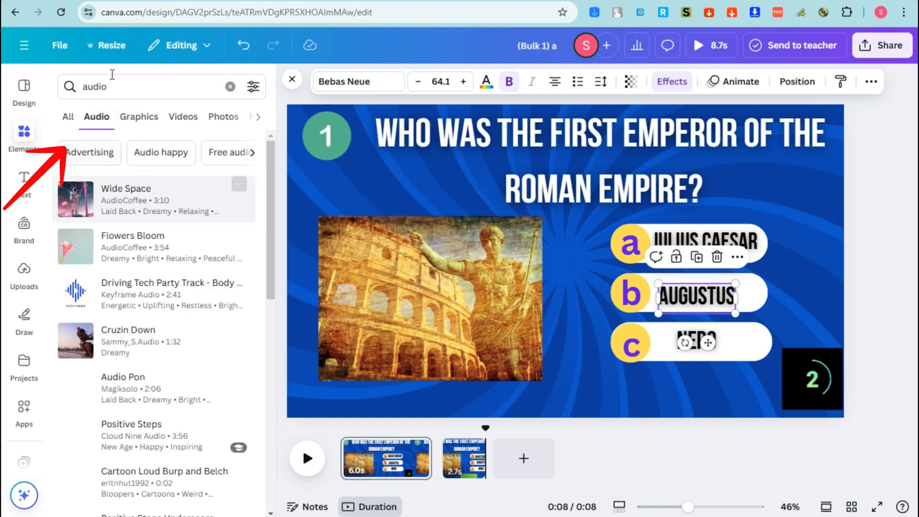
scroll(125, 293, "down", 15)
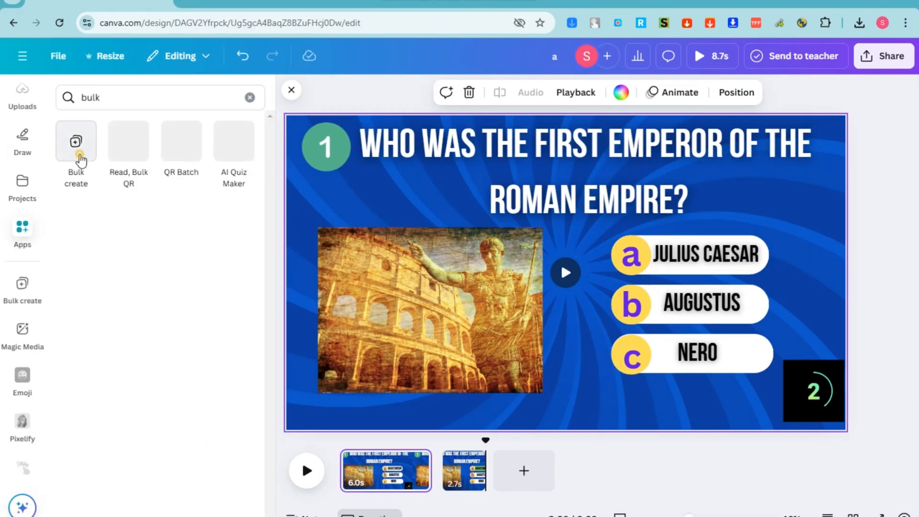
Enter Bulk create data manually: headers Question, a, b, c with the Giza question and answers Ramses II, Tutankhamun, Khufu
left_click(80, 156)
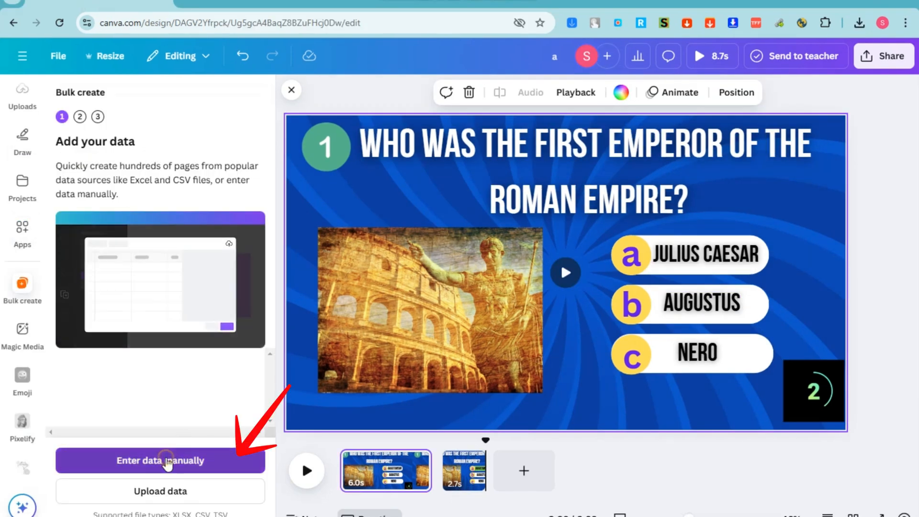
left_click(166, 460)
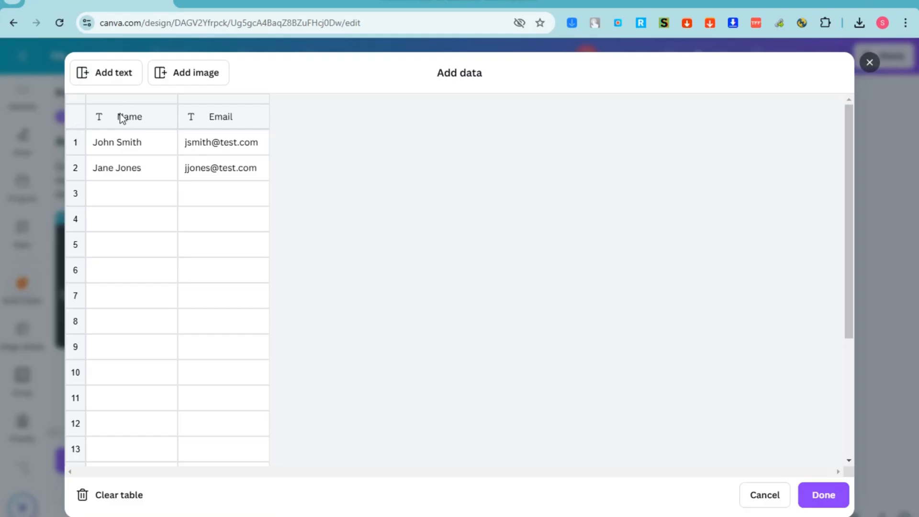
key("BackSpace")
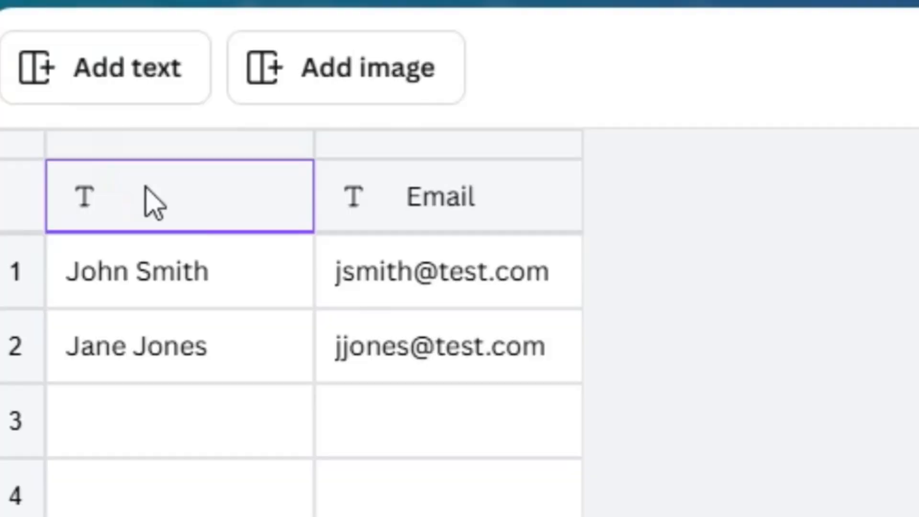
type("Question")
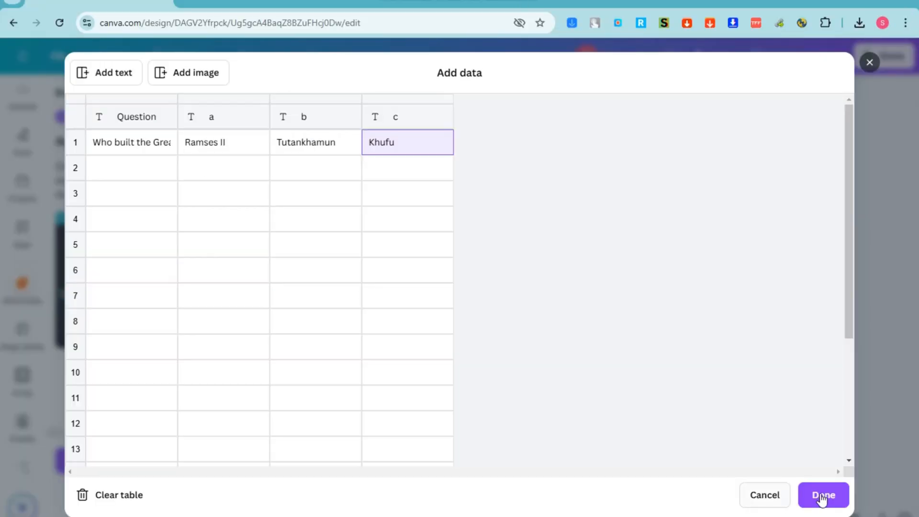
left_click(821, 497)
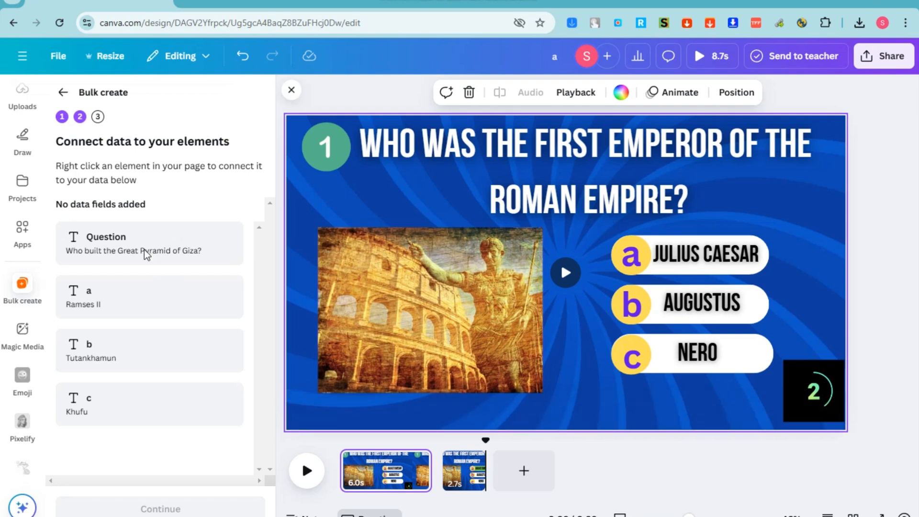
Connect the question title text to the Question data field
left_click(563, 155)
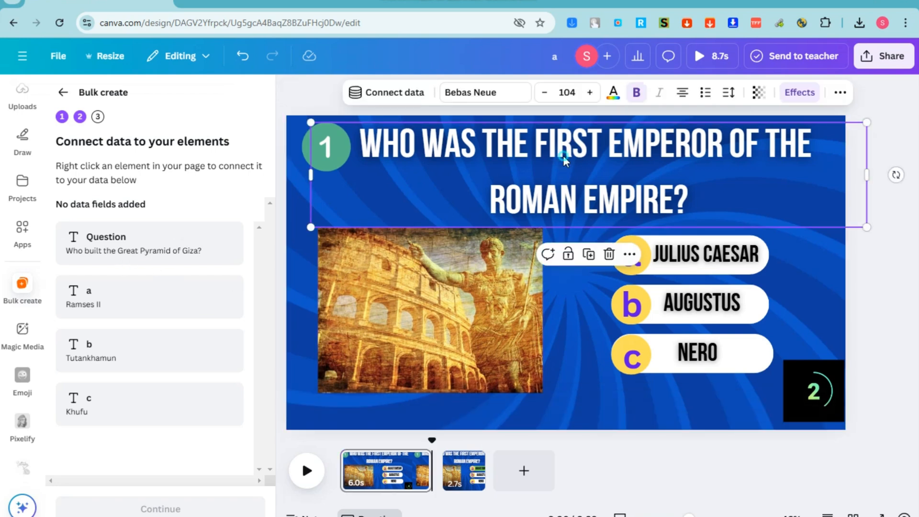
right_click(563, 155)
left_click(627, 340)
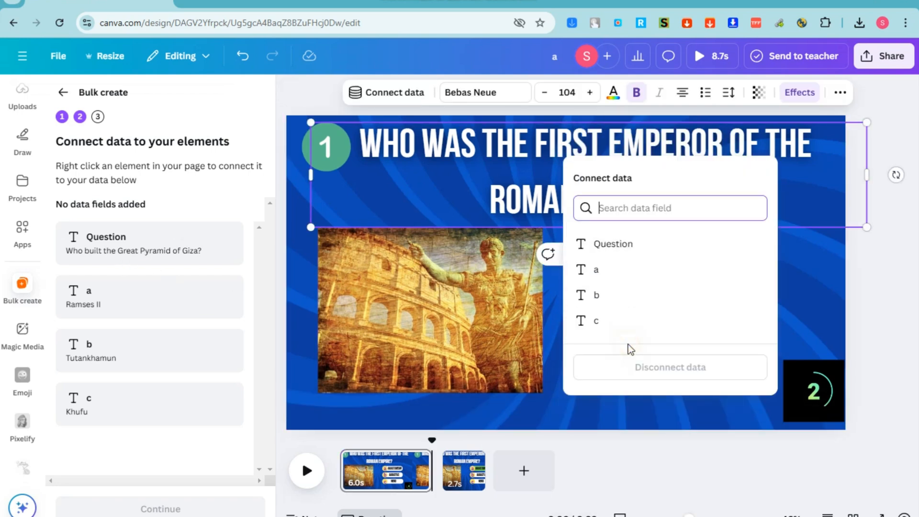
left_click(625, 257)
Connect answers JULIUS CAESAR, AUGUSTUS and NERO to fields a, b and c, then continue
left_click(707, 252)
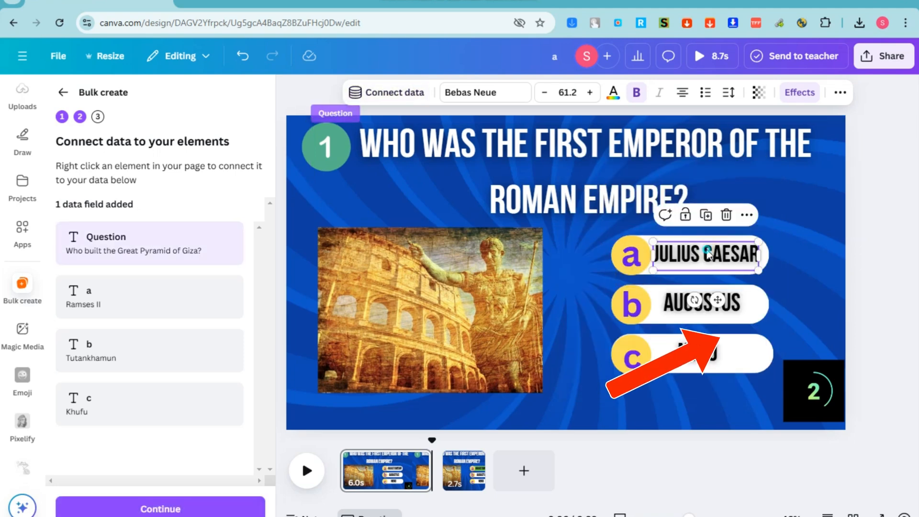
right_click(707, 252)
left_click(767, 277)
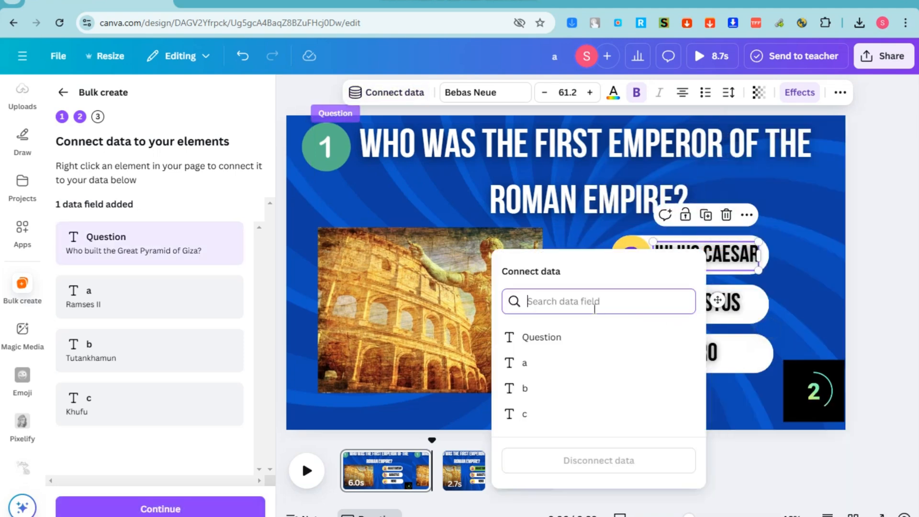
left_click(544, 368)
right_click(736, 312)
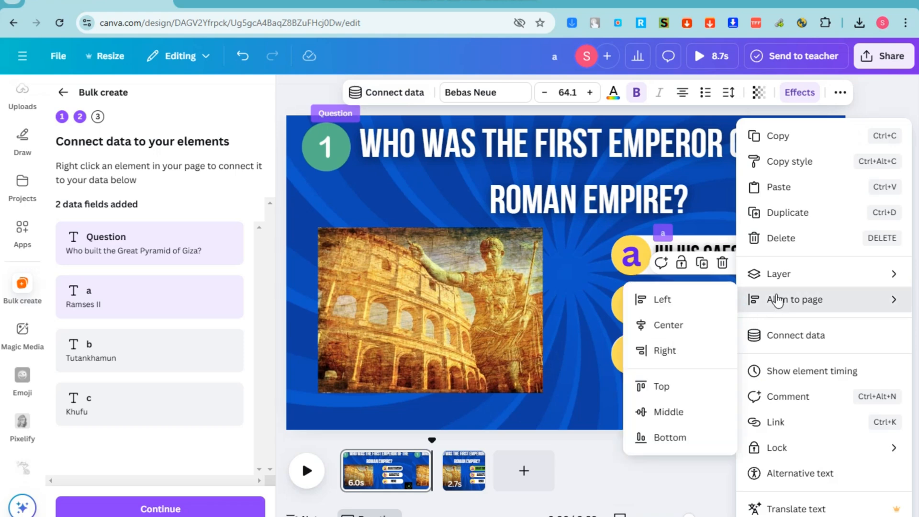
left_click(766, 334)
left_click(554, 425)
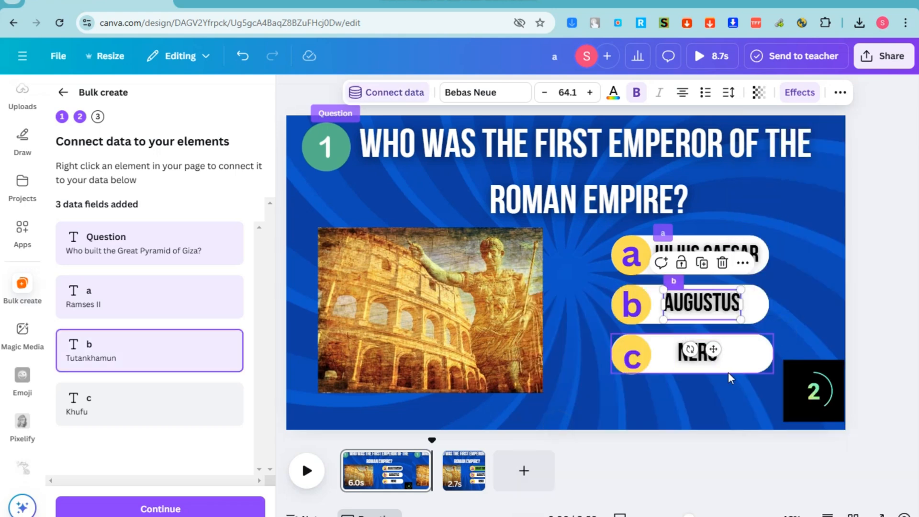
right_click(689, 358)
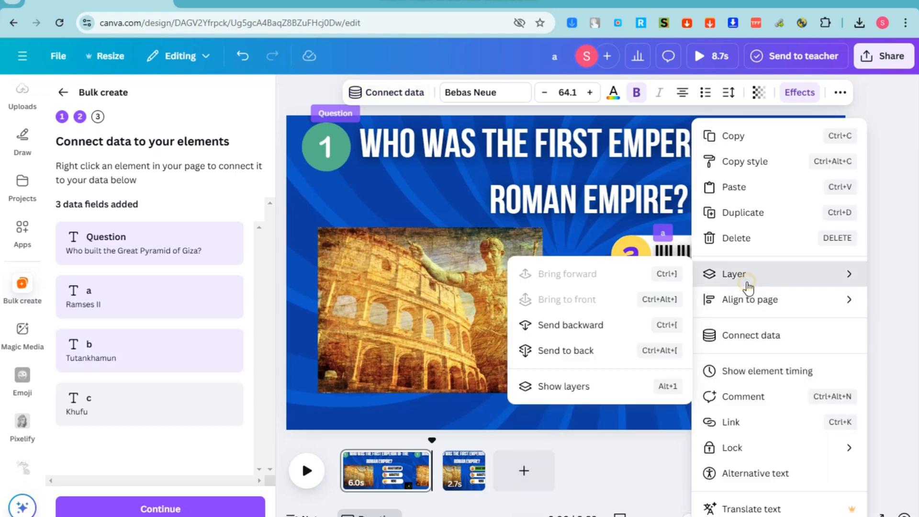
left_click(746, 334)
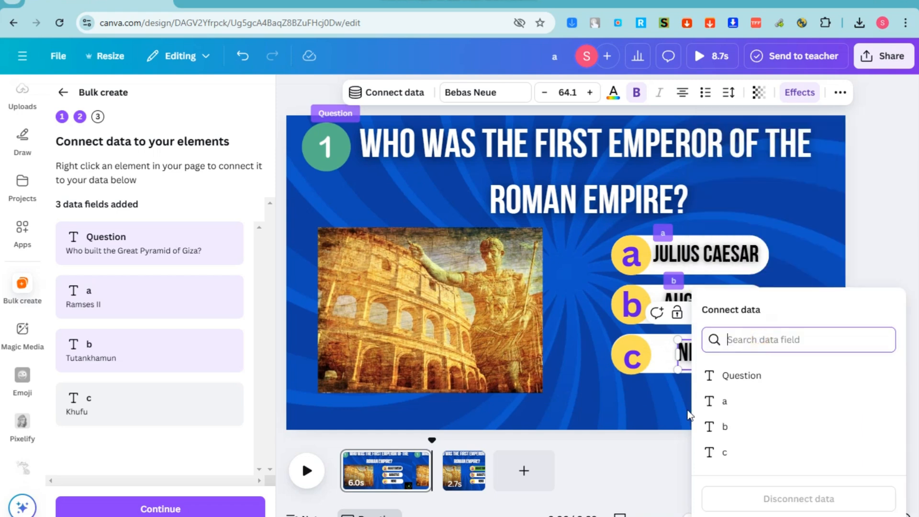
left_click(716, 452)
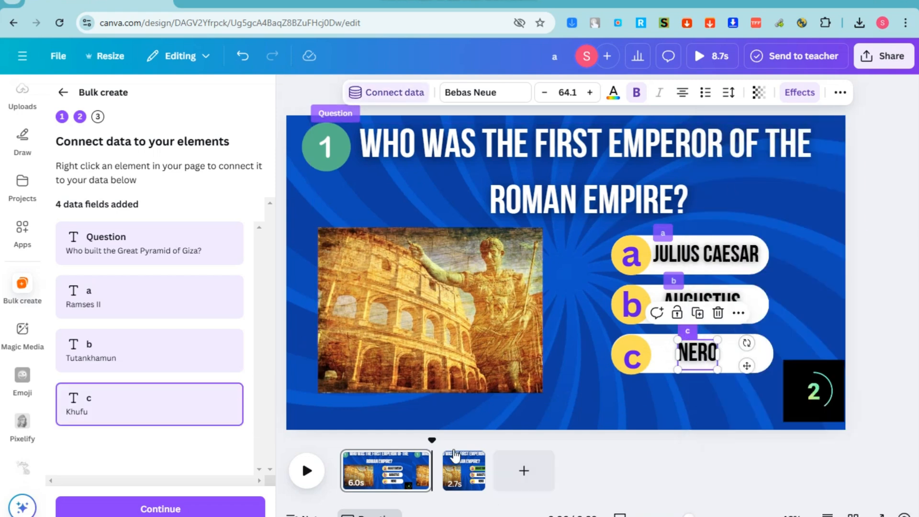
left_click(163, 508)
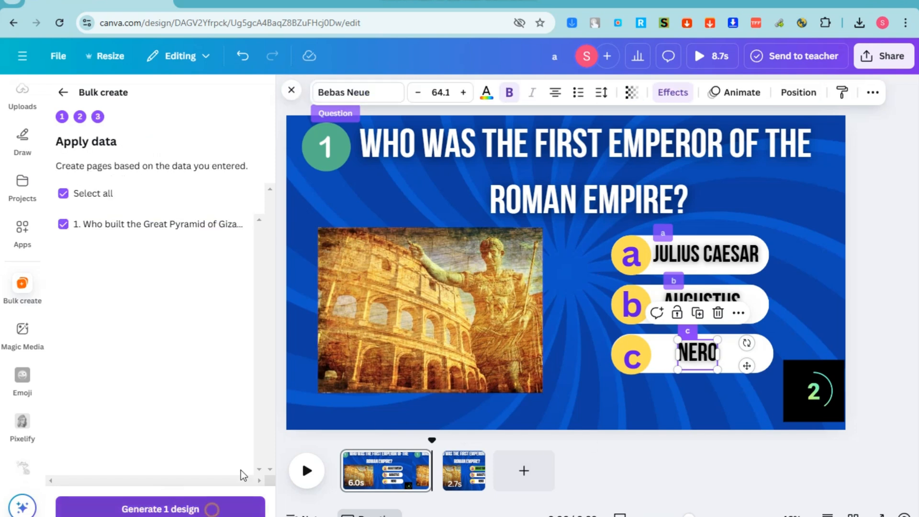